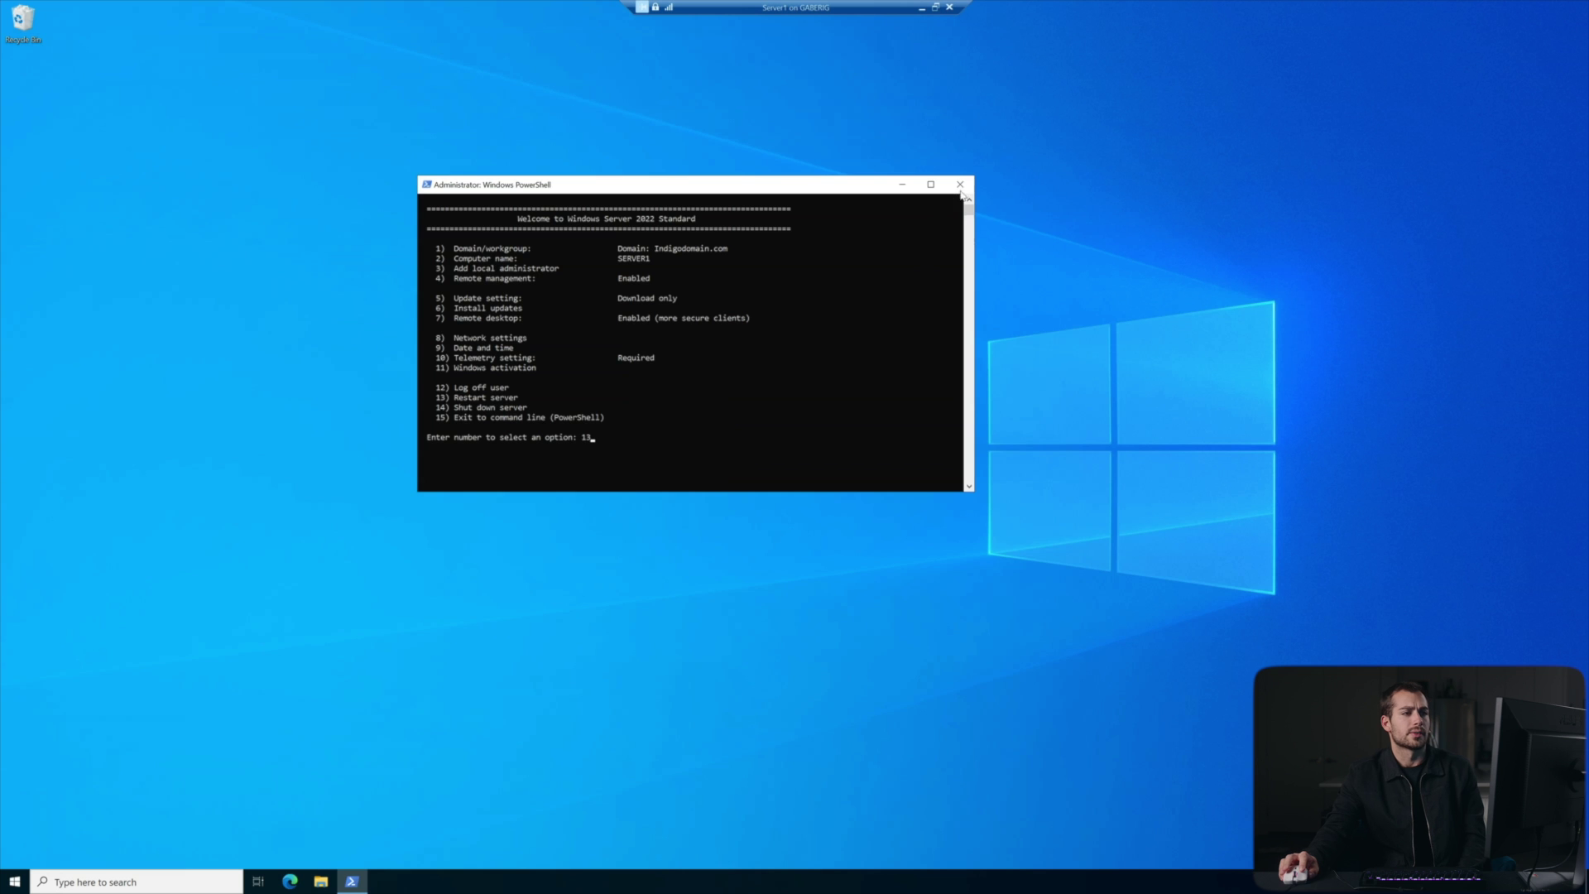
# Step: Close the Administrator: Windows PowerShell sconfig window to reveal the desktop
pyautogui.click(960, 184)
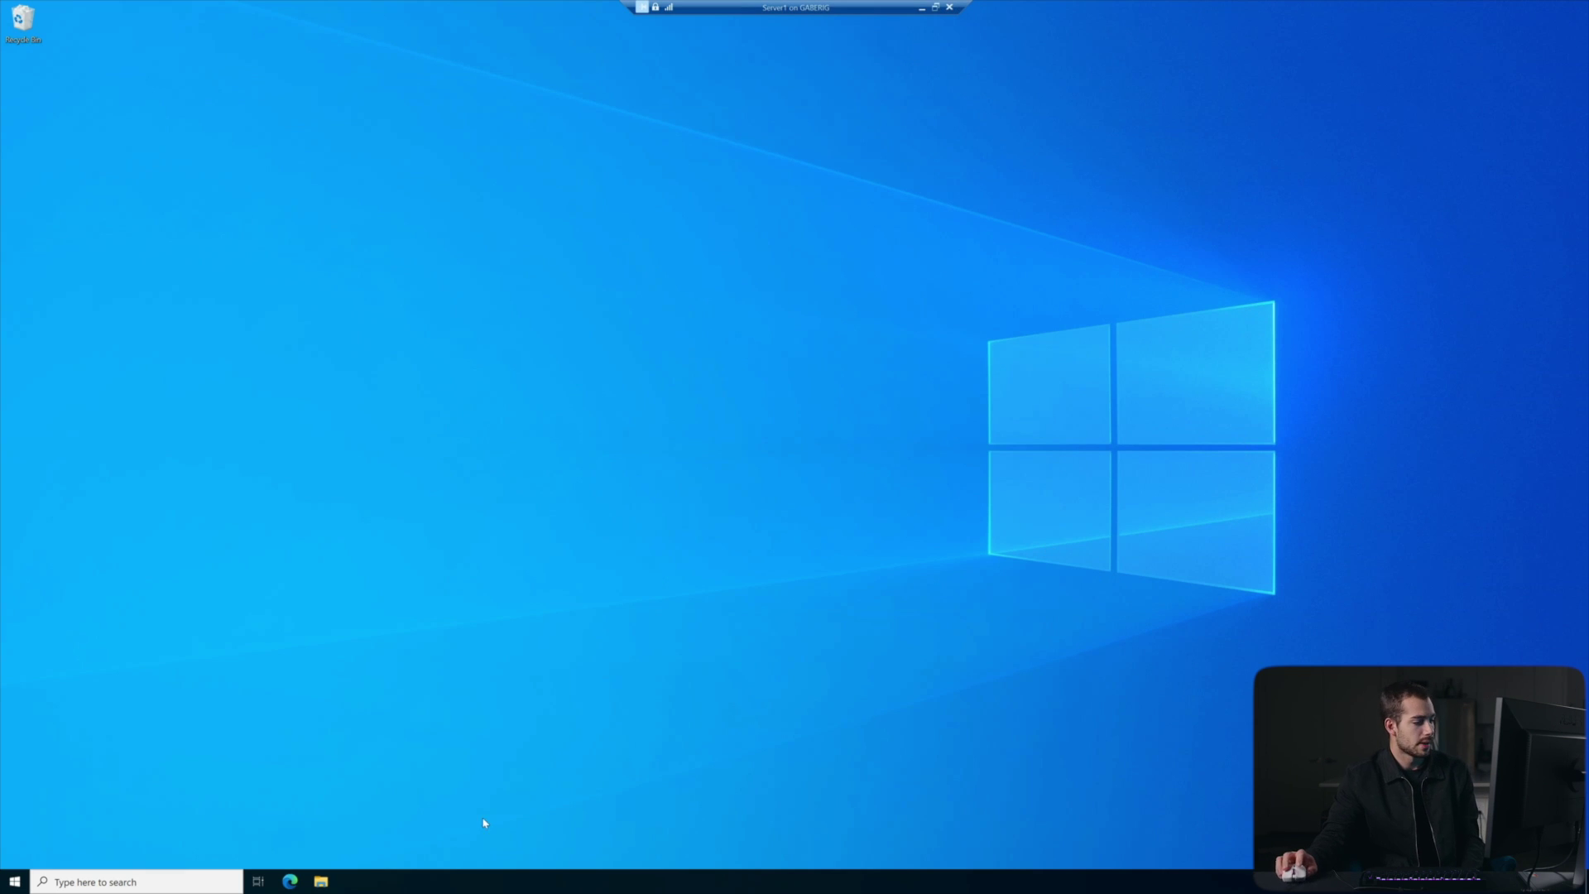
# Step: Launch Server Manager maximized, dismiss the Admin Center pop-up, and show the DHCP role page
pyautogui.click(22, 879)
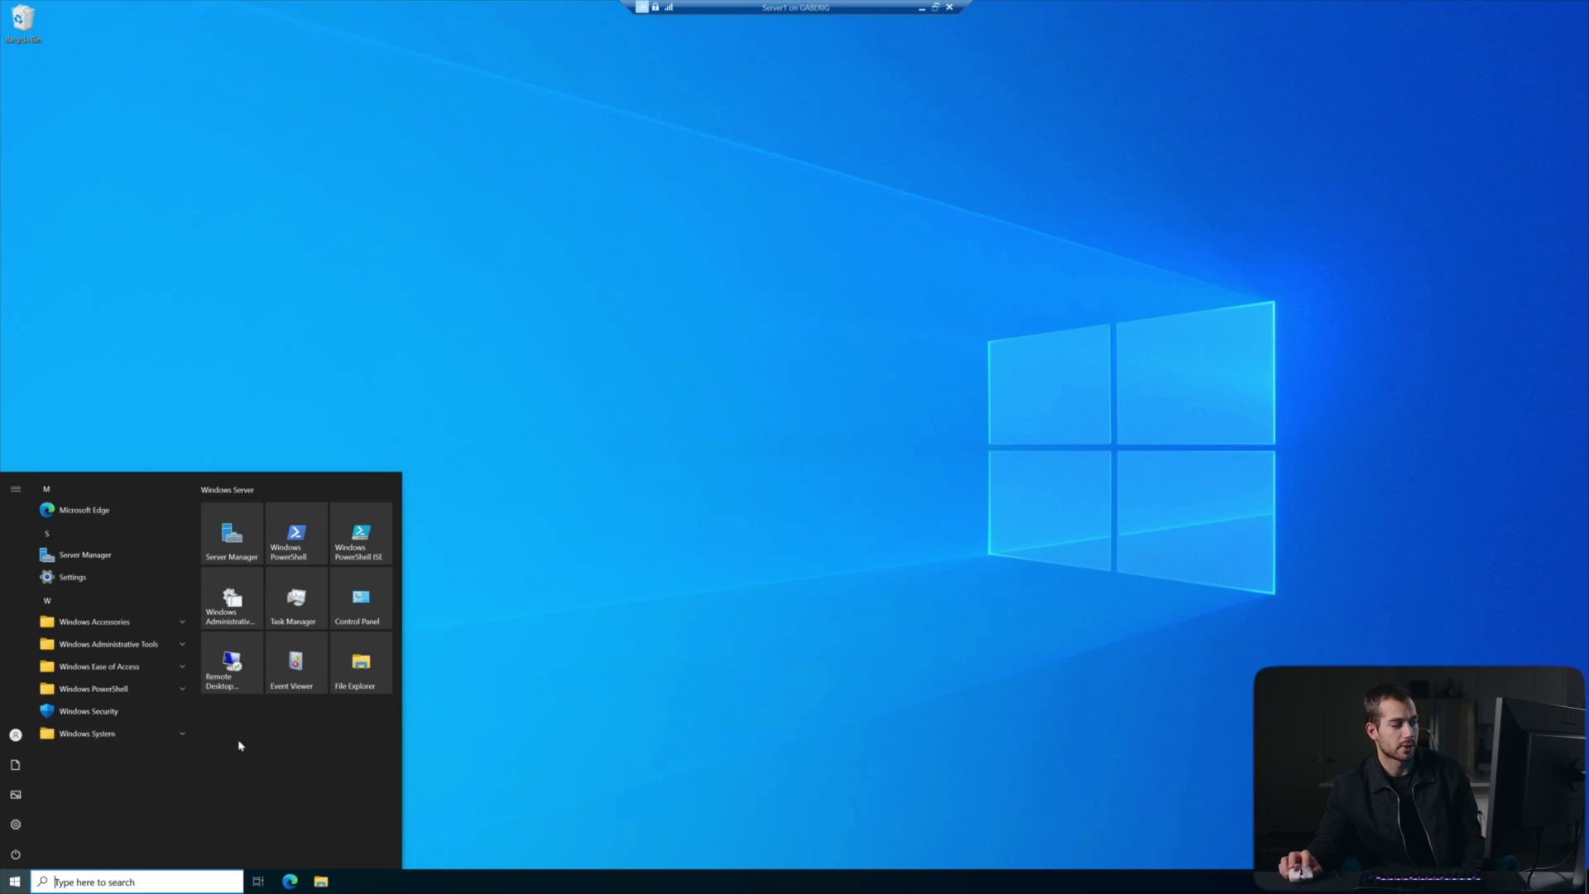
pyautogui.click(232, 534)
pyautogui.press('Escape')
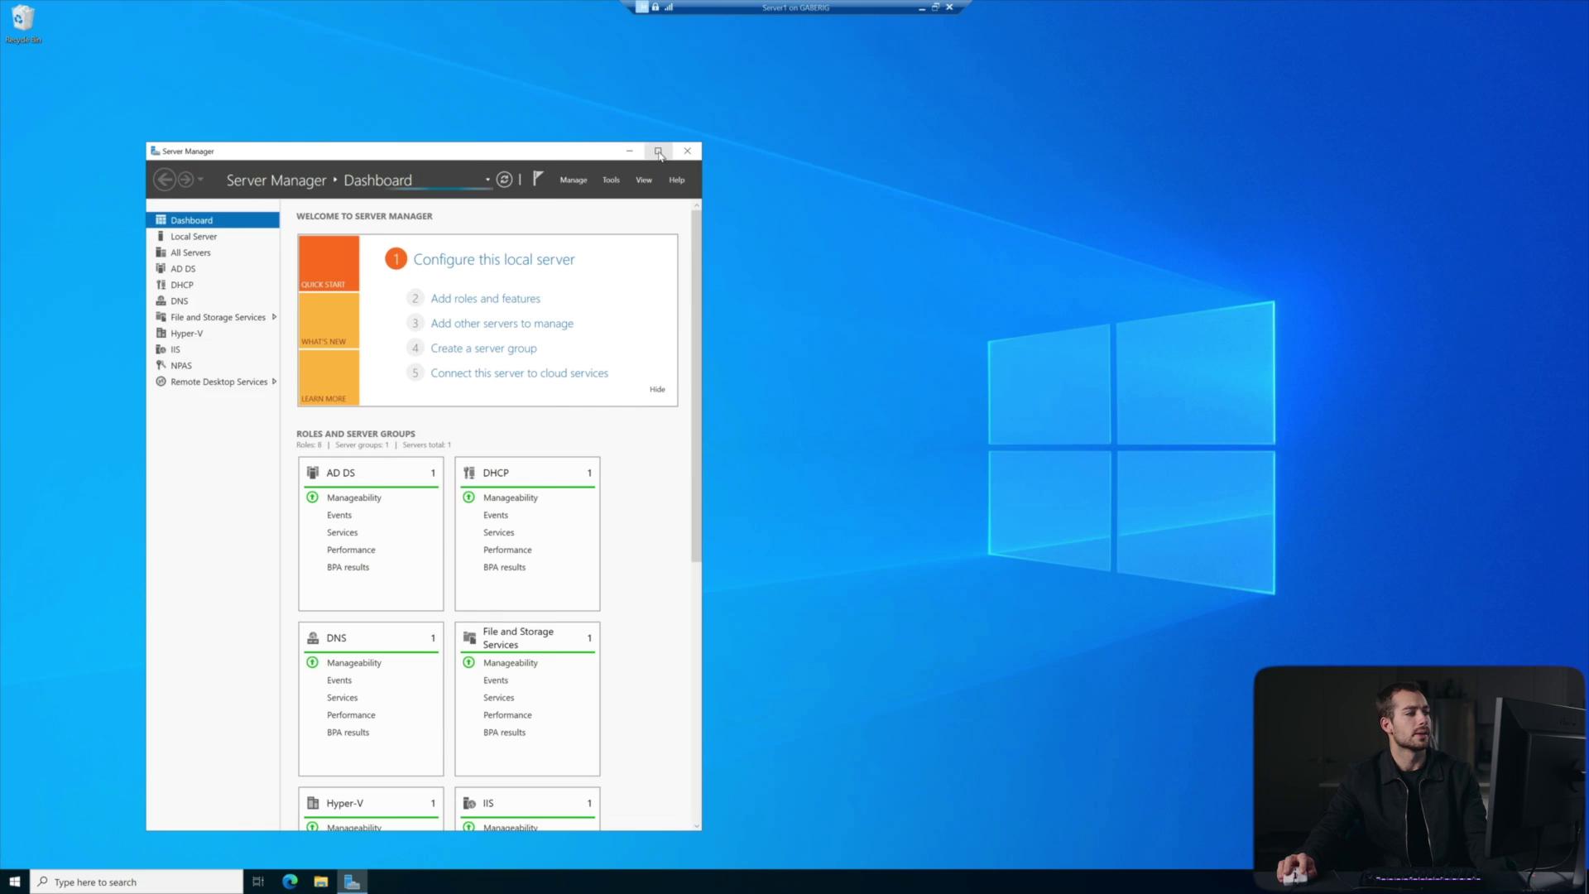
pyautogui.click(658, 151)
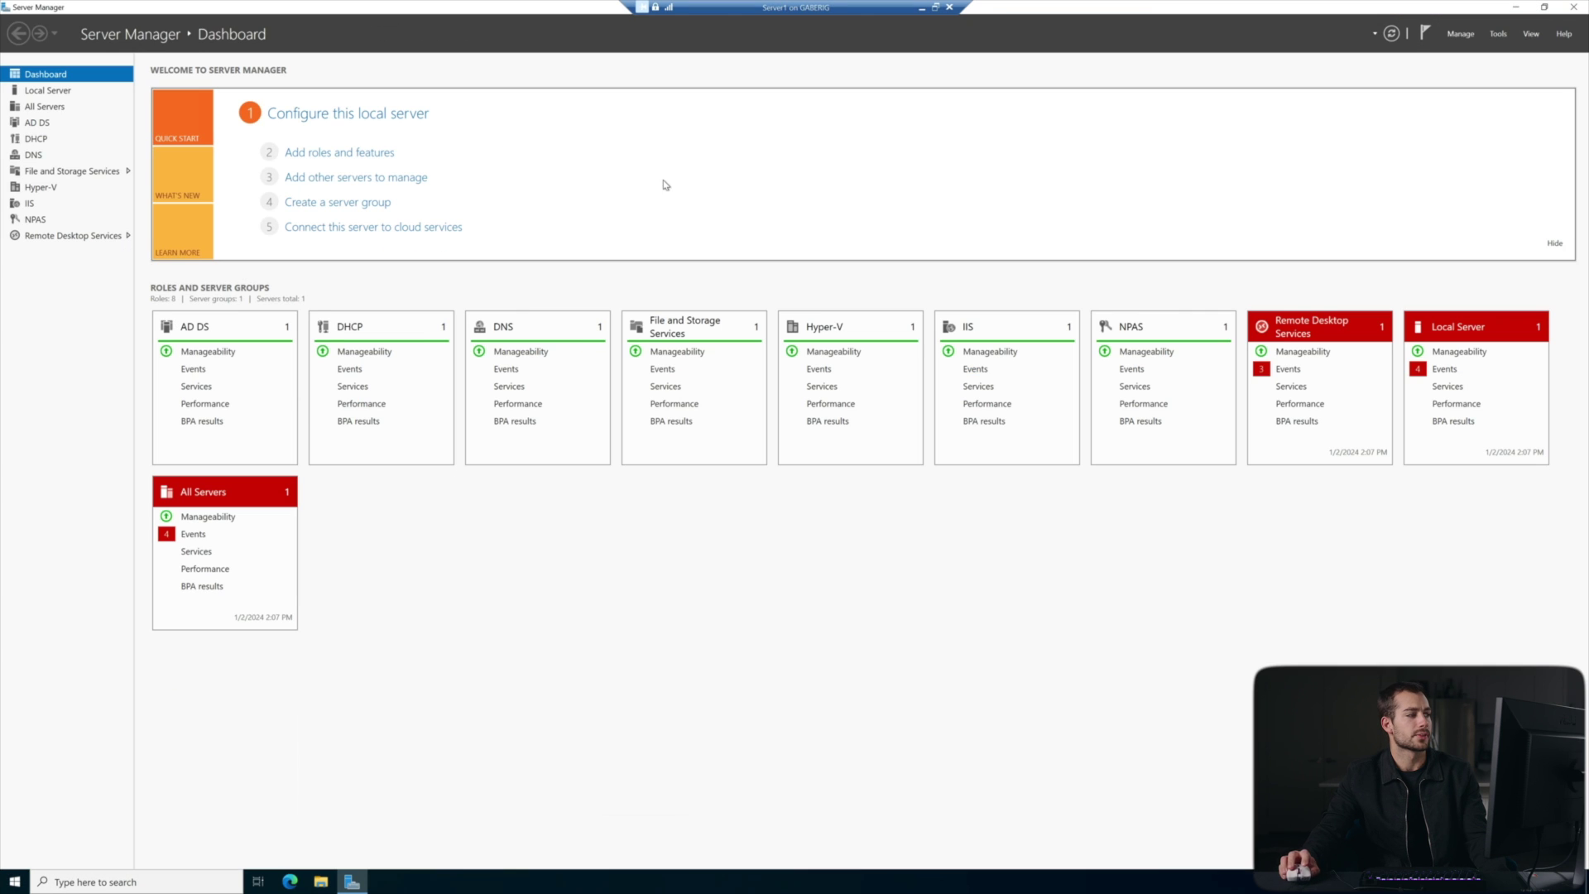
pyautogui.click(38, 141)
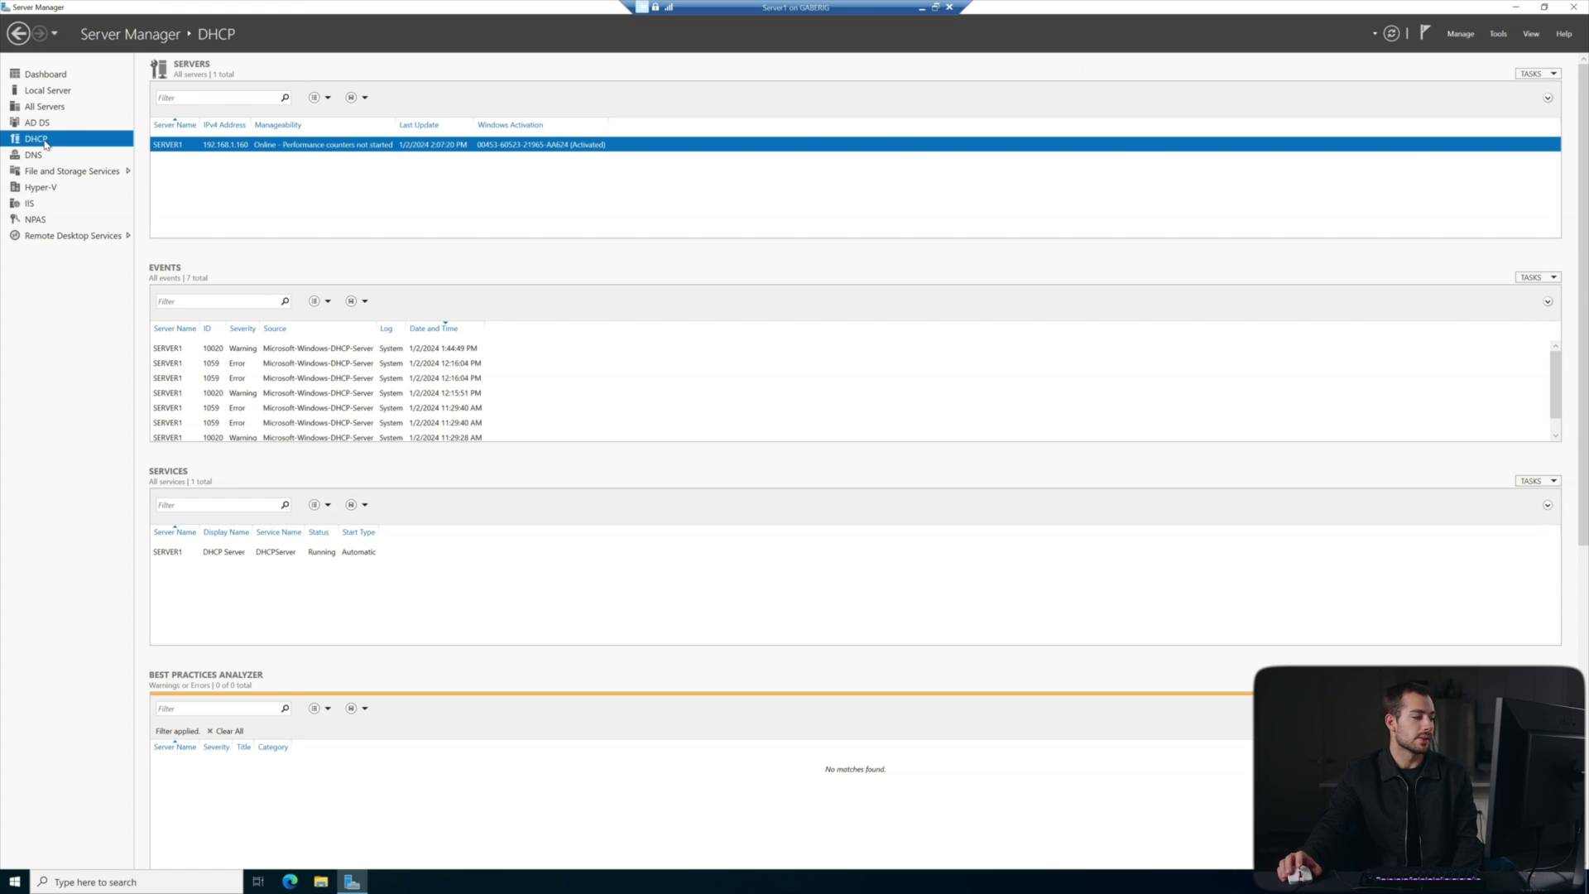
pyautogui.click(1462, 34)
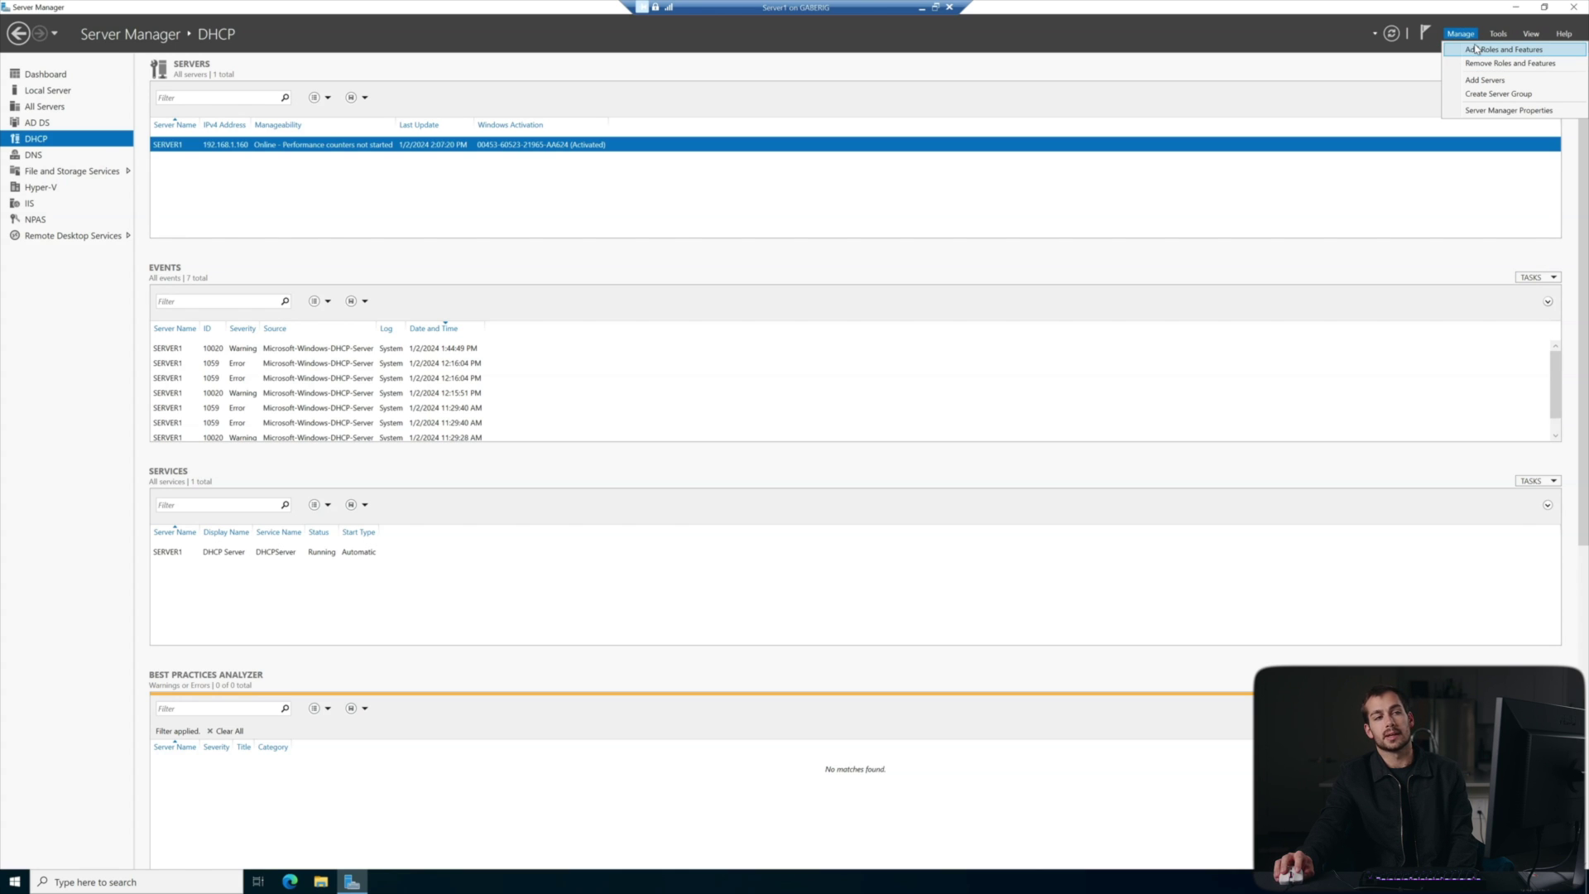
pyautogui.click(1486, 50)
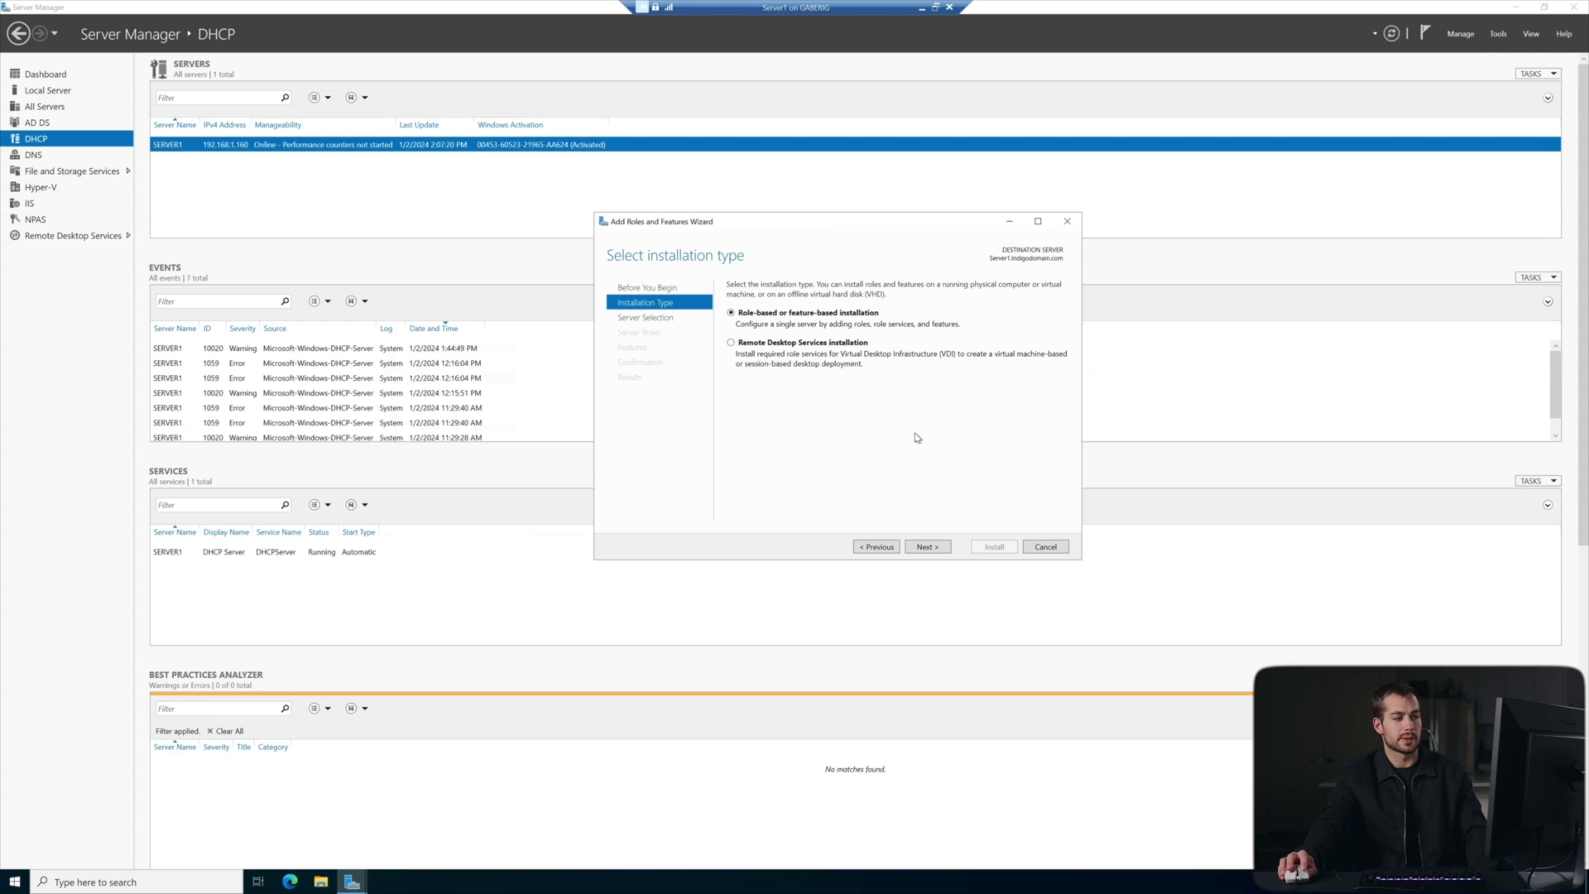
pyautogui.click(936, 550)
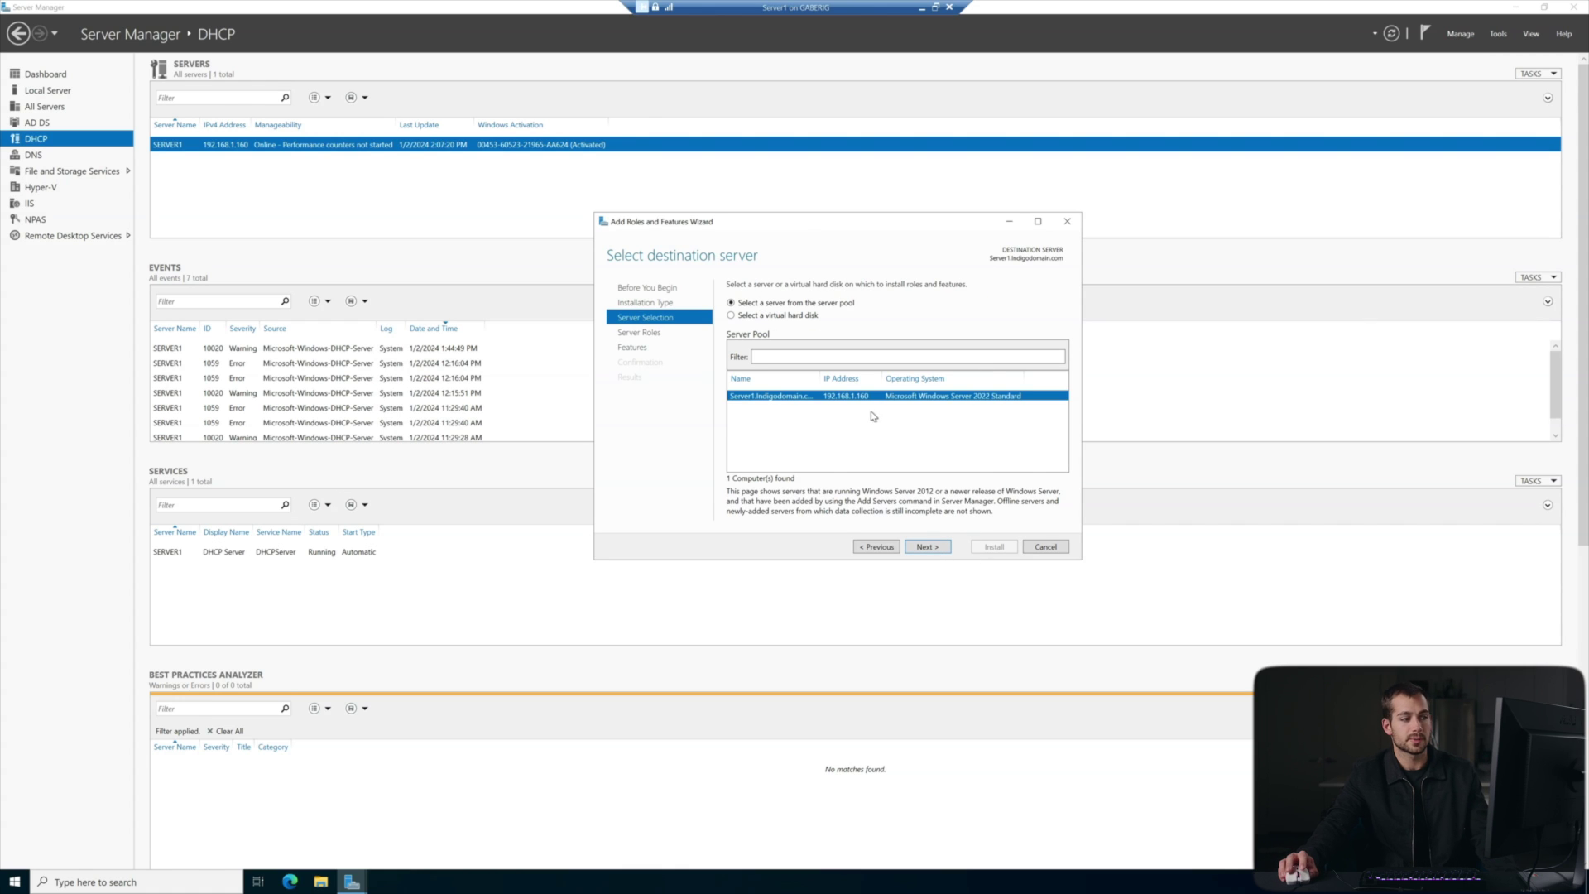
pyautogui.click(927, 546)
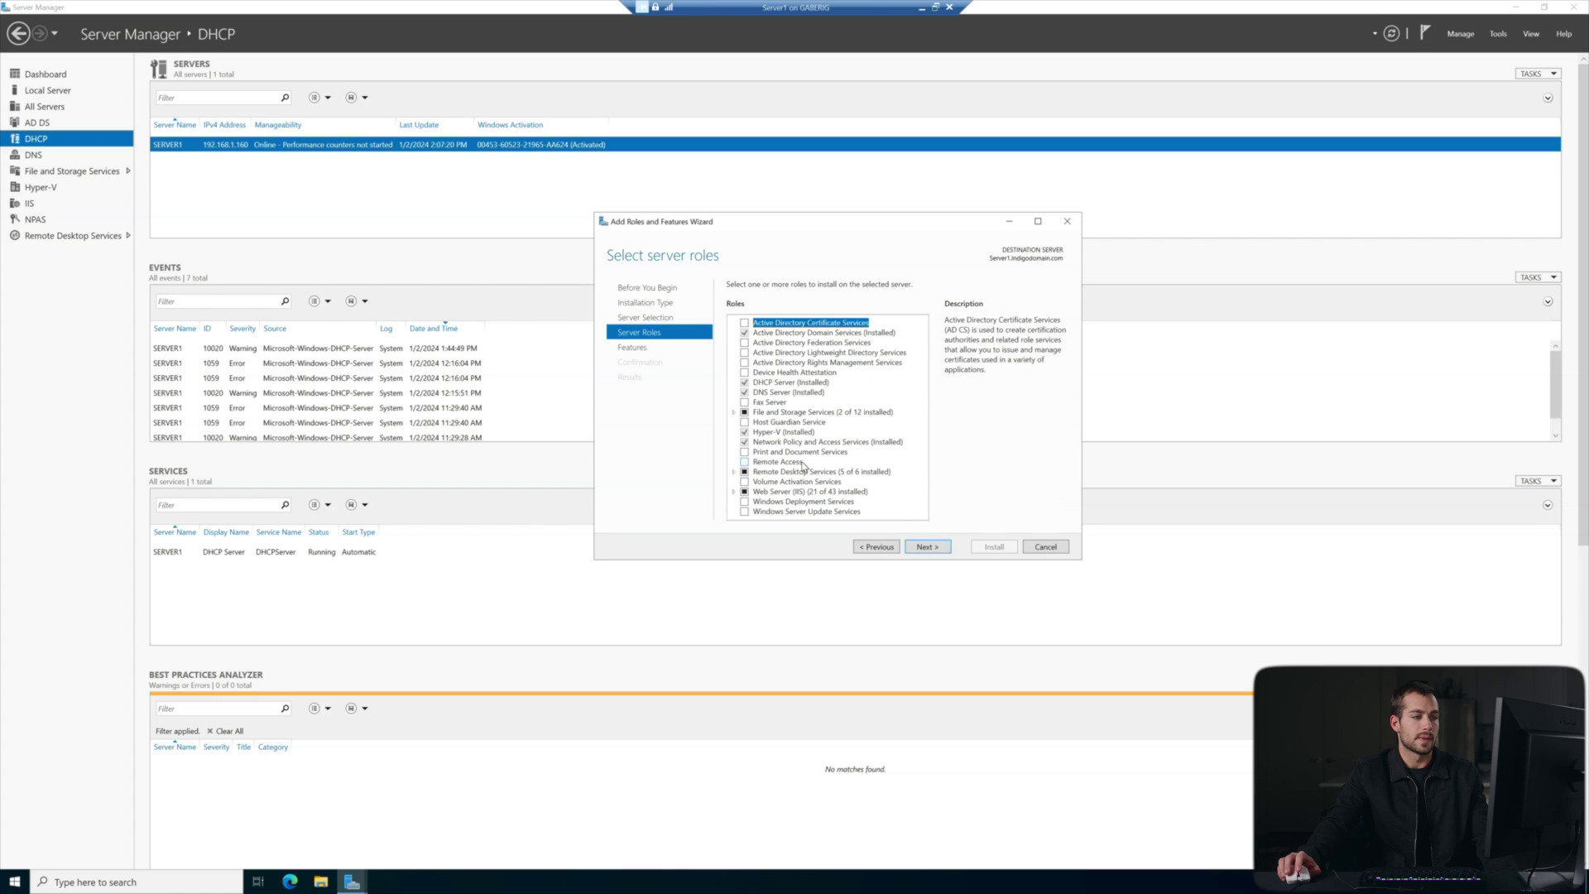
pyautogui.click(745, 384)
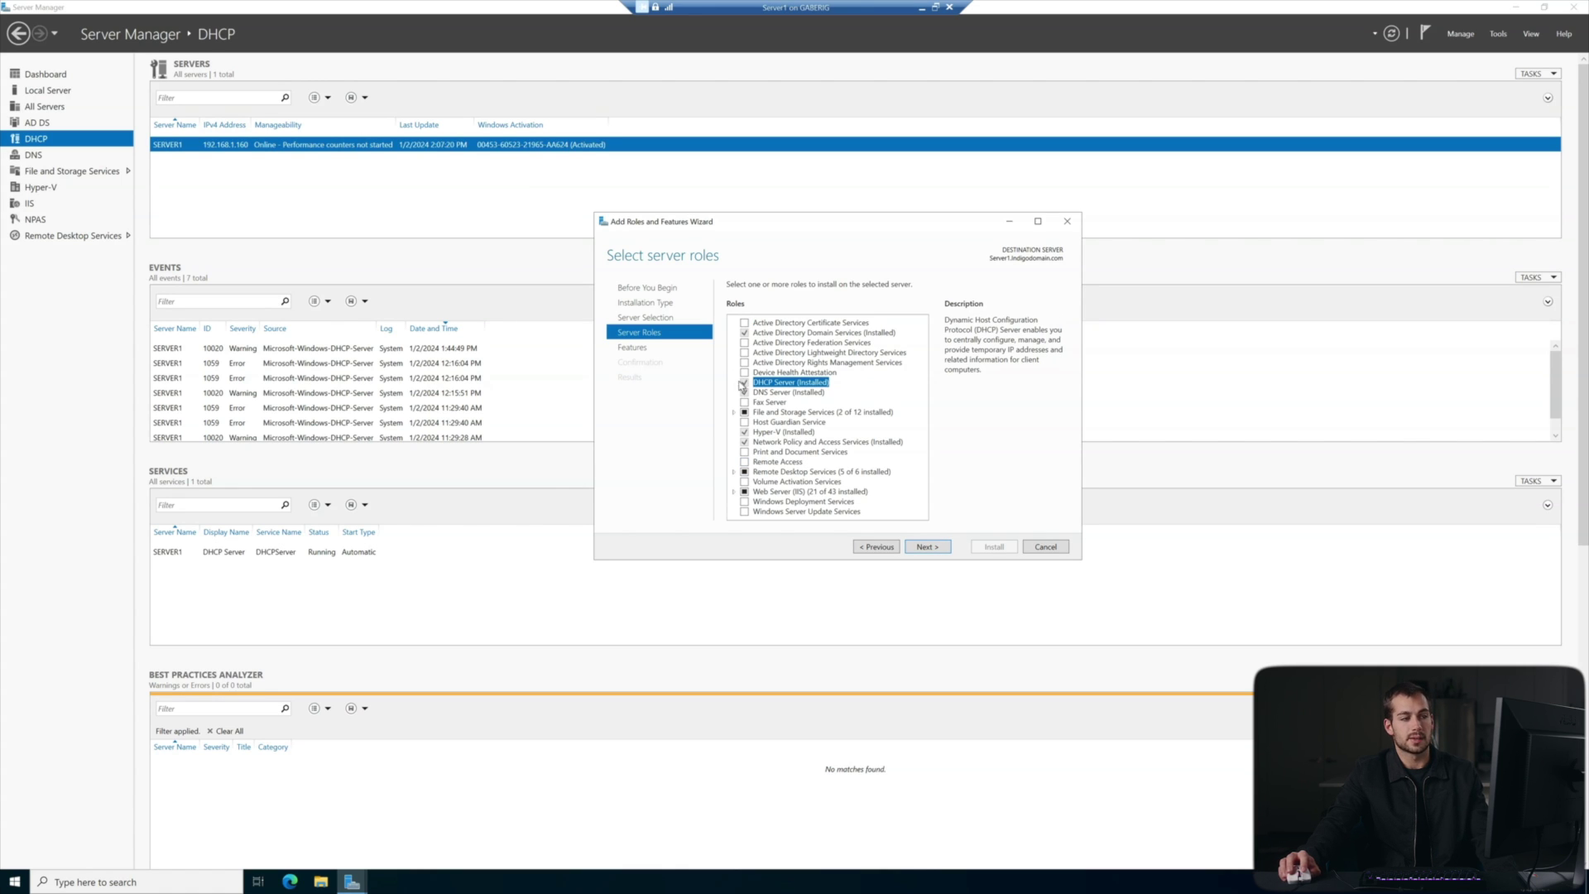
pyautogui.click(930, 546)
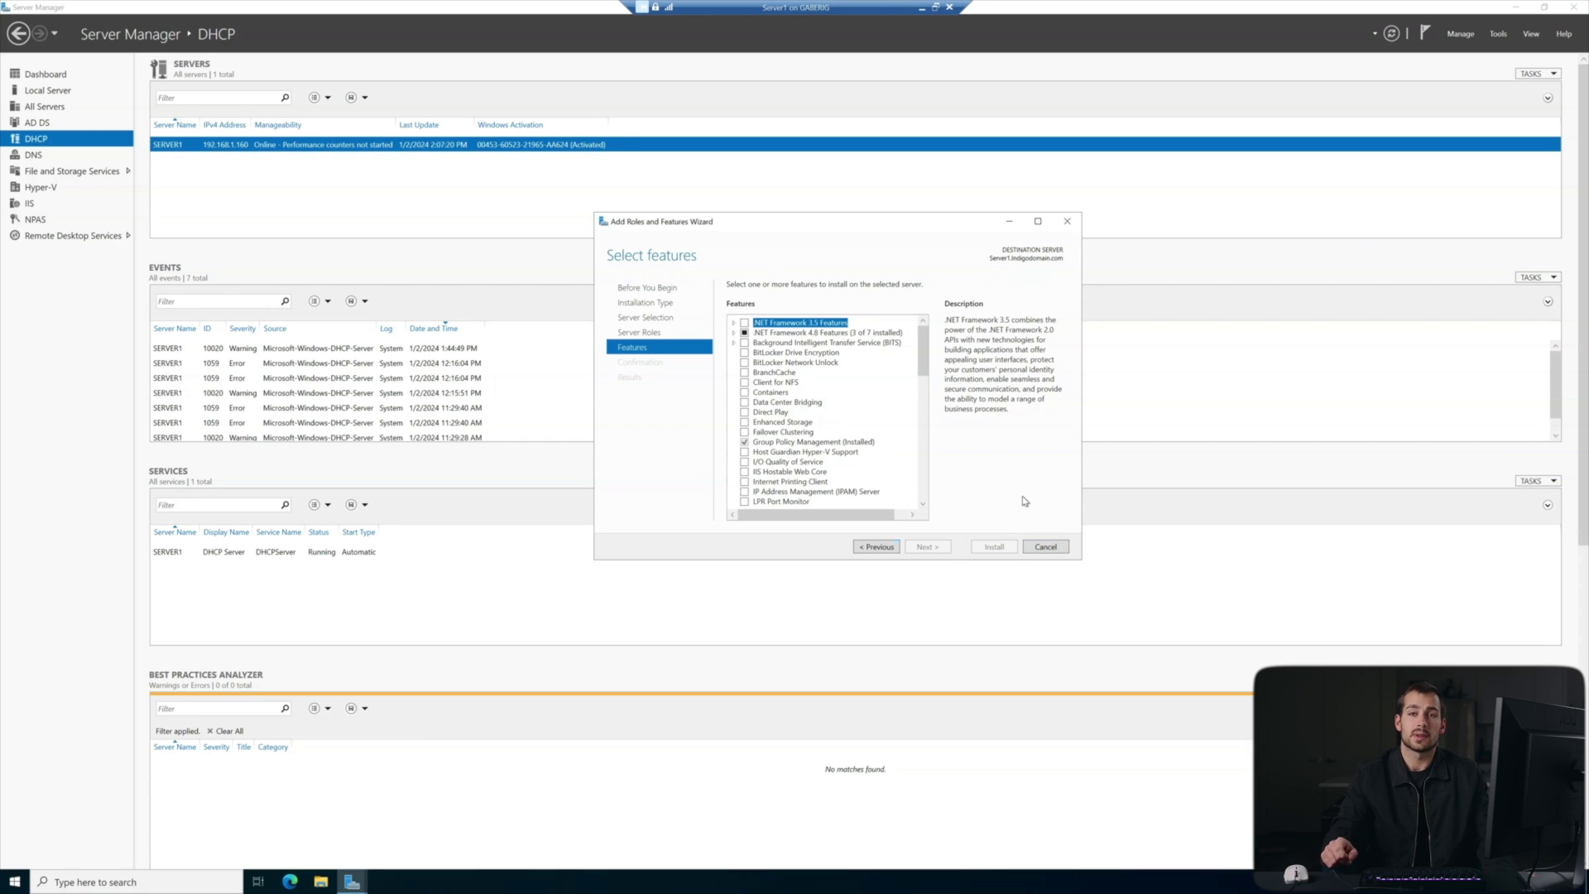
pyautogui.click(1066, 220)
pyautogui.click(1472, 36)
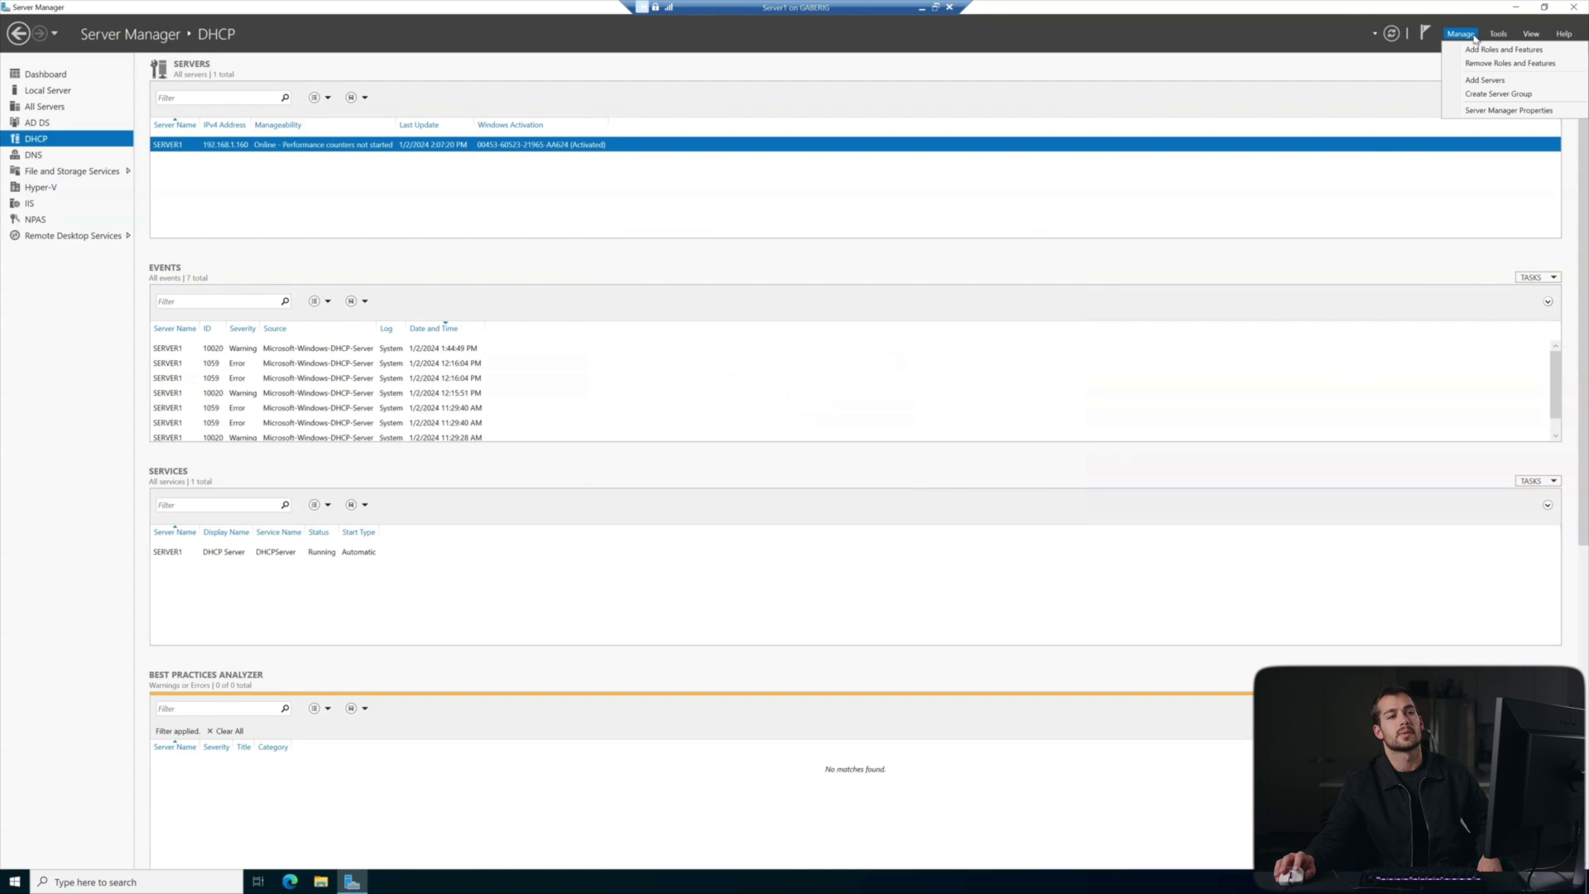
pyautogui.click(1496, 34)
pyautogui.click(1496, 34)
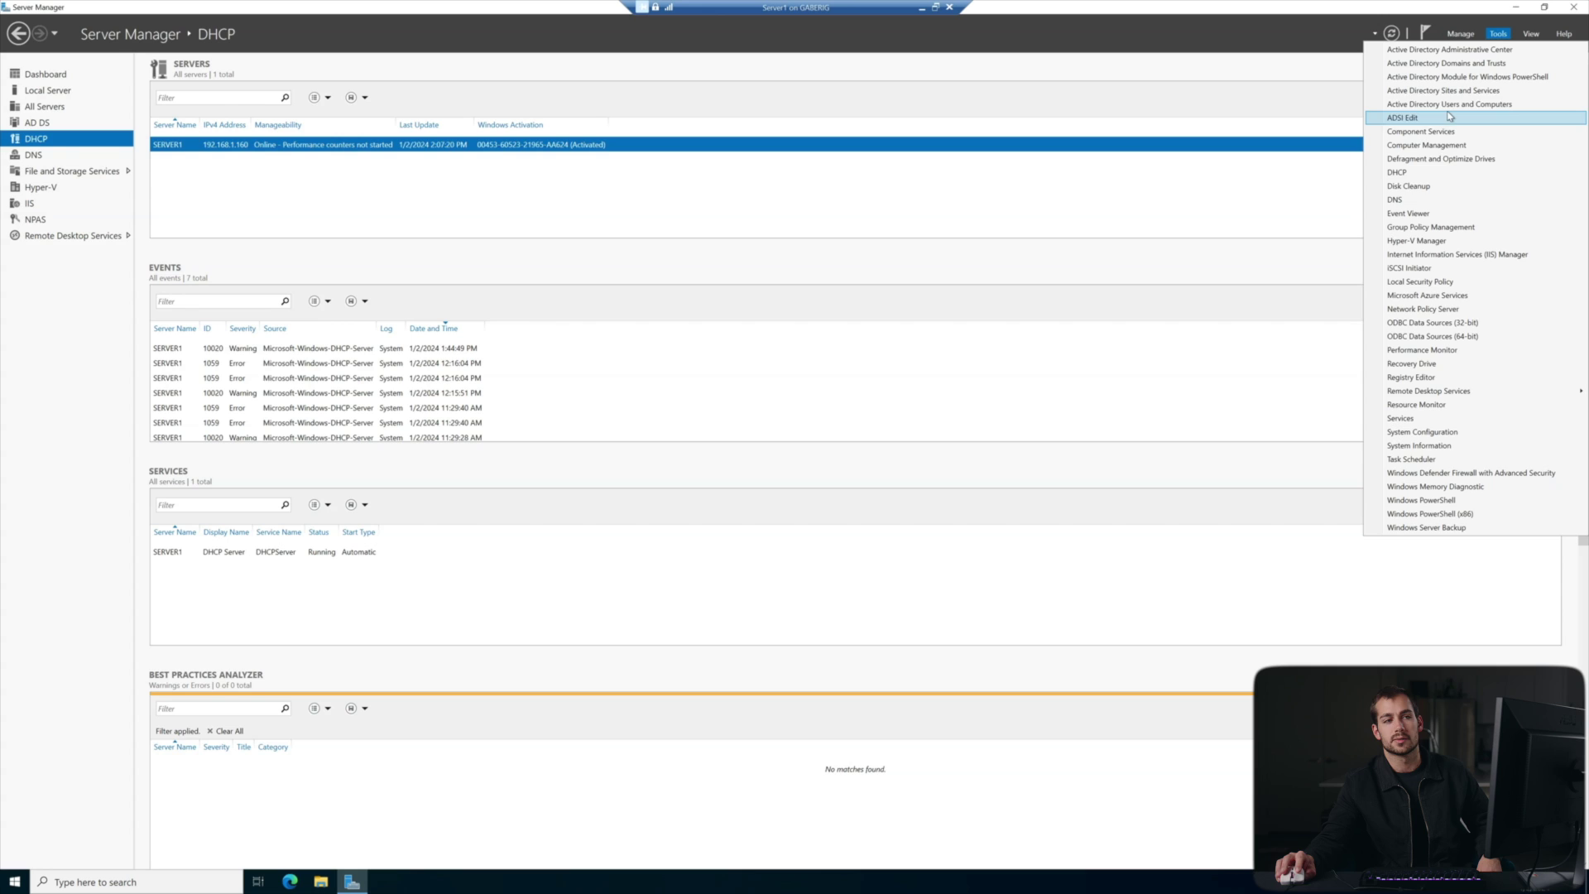
pyautogui.click(1450, 103)
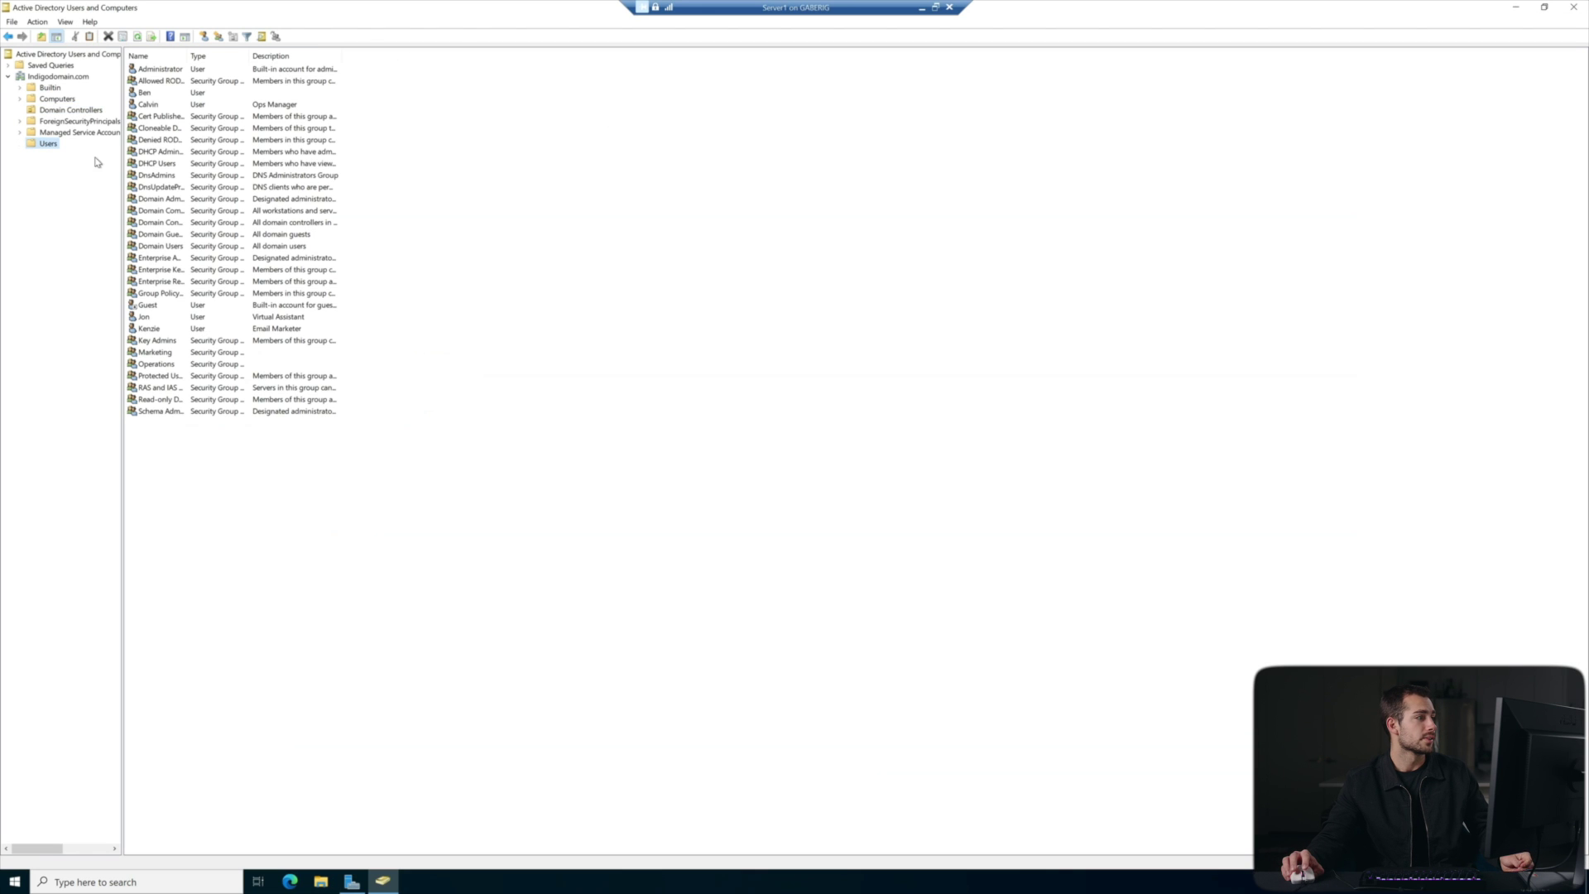
pyautogui.click(156, 152)
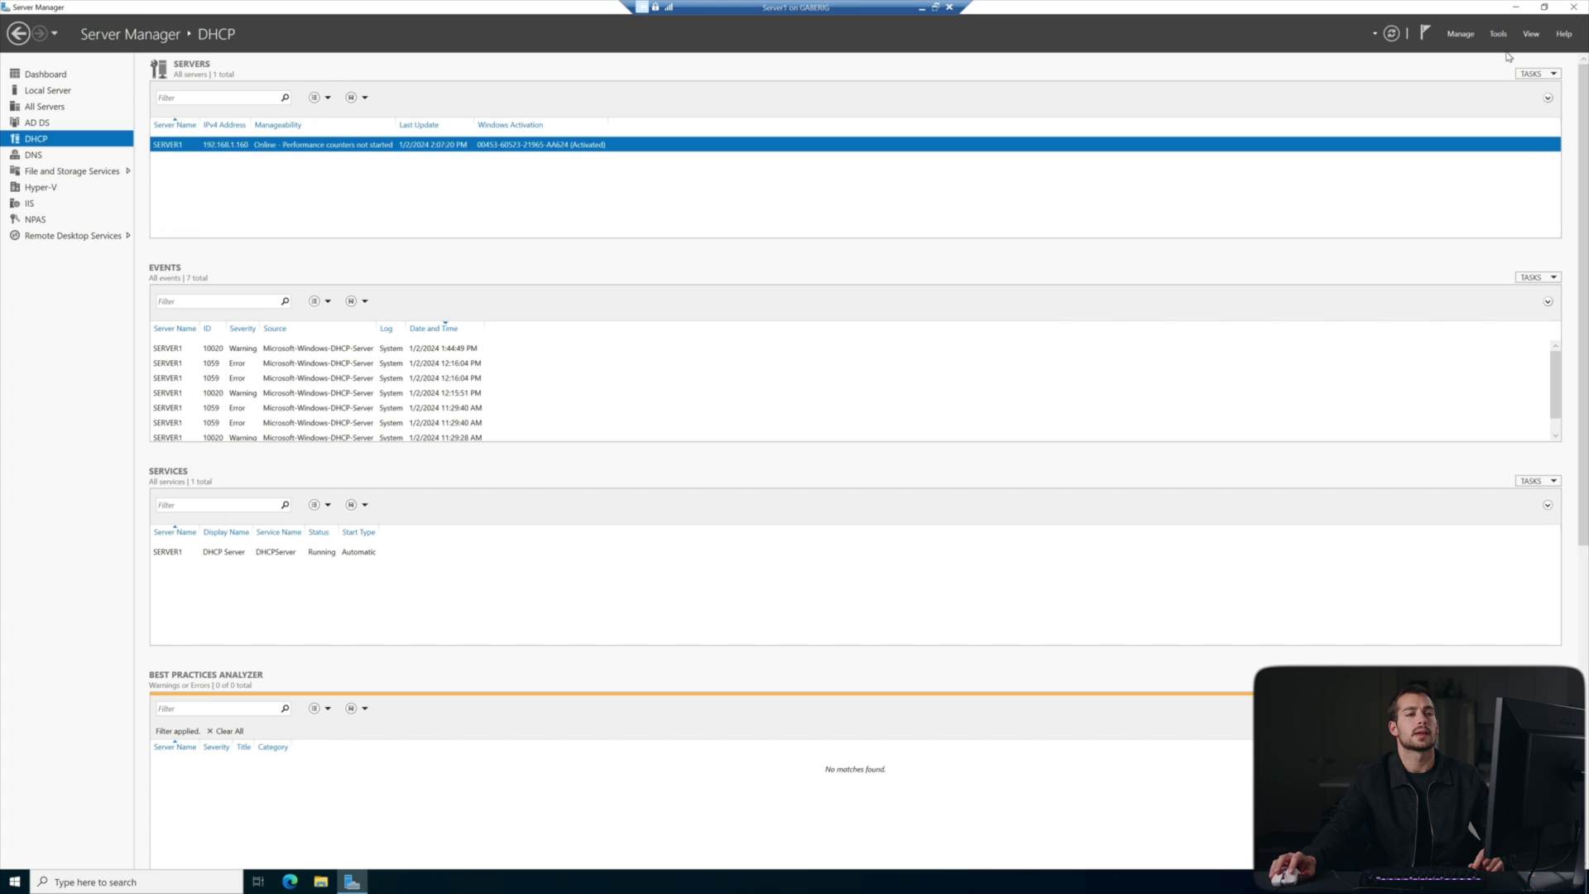
pyautogui.click(1573, 6)
# Step: Open the DHCP console, expand server1.indigodomain.com and IPv4, and start the New Scope Wizard
pyautogui.click(1497, 34)
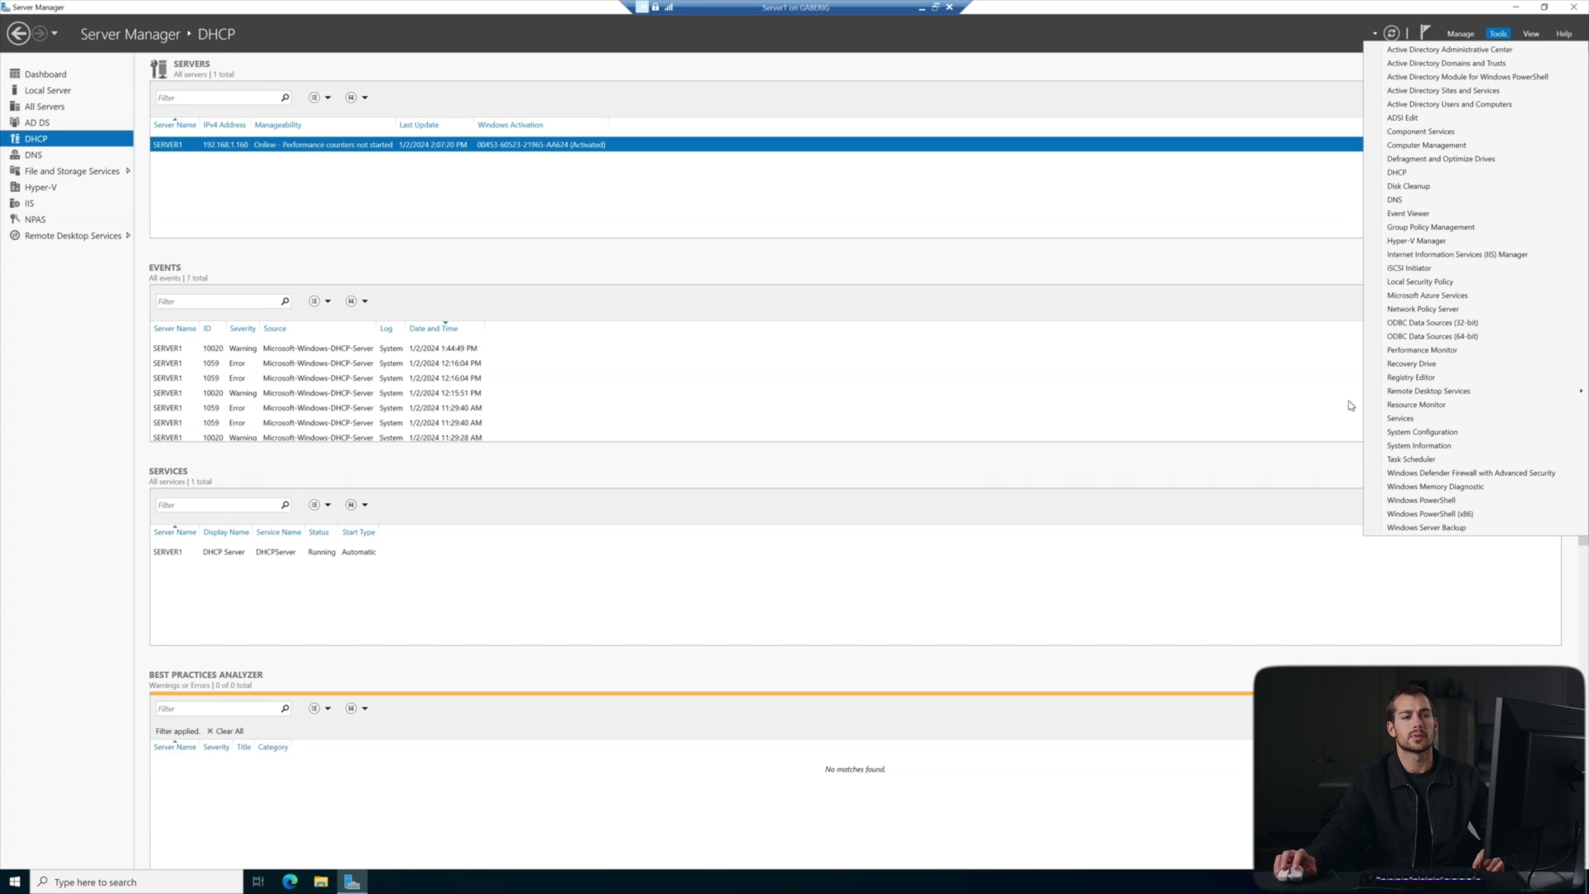
pyautogui.click(1406, 174)
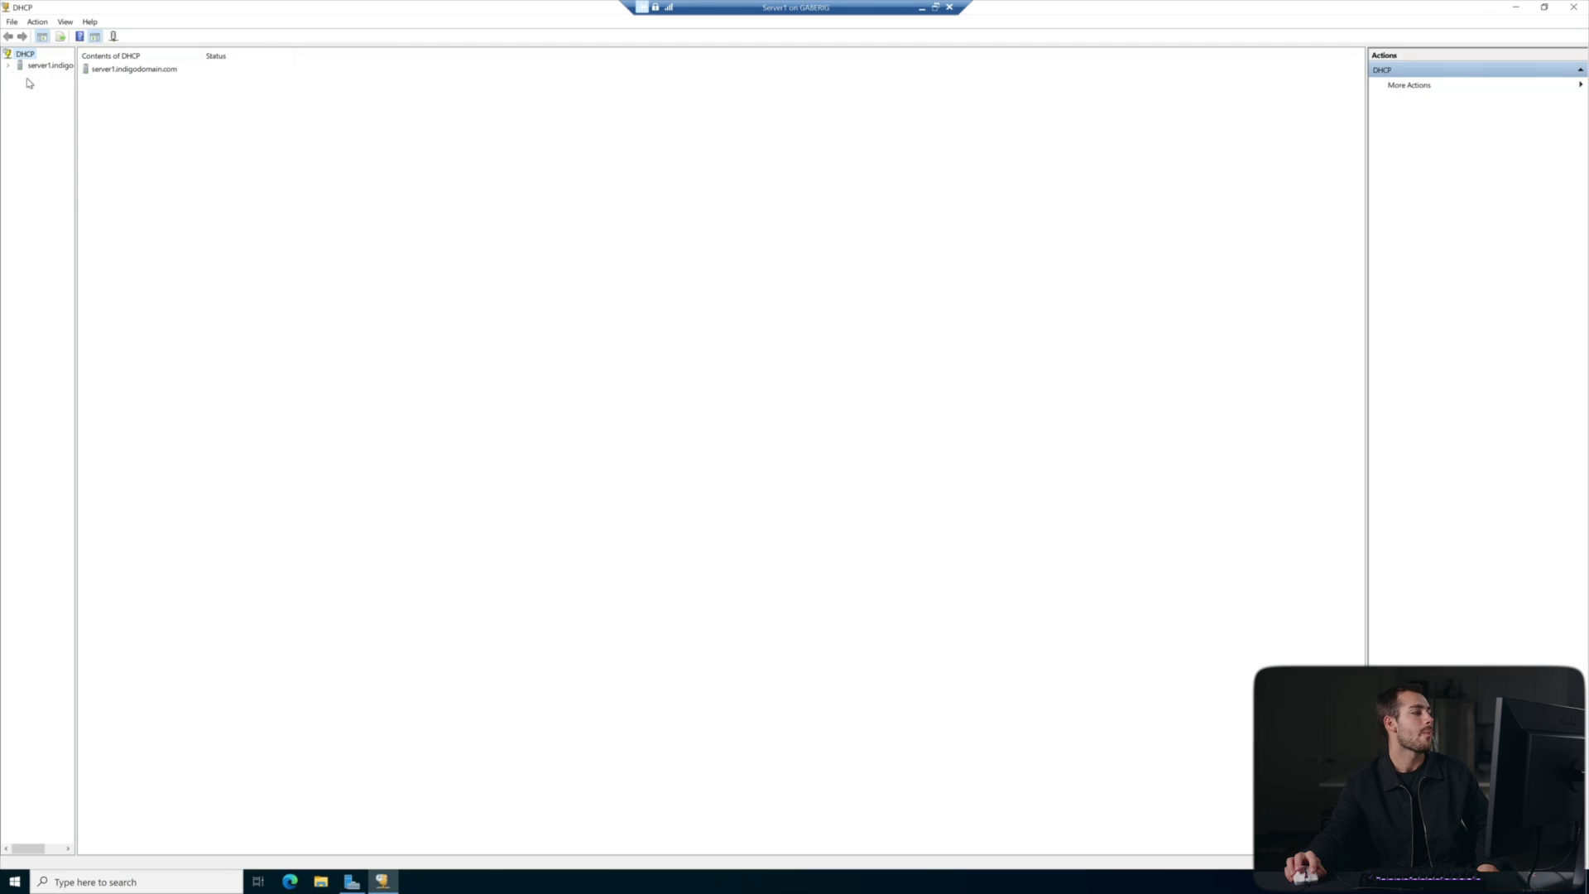
pyautogui.click(8, 66)
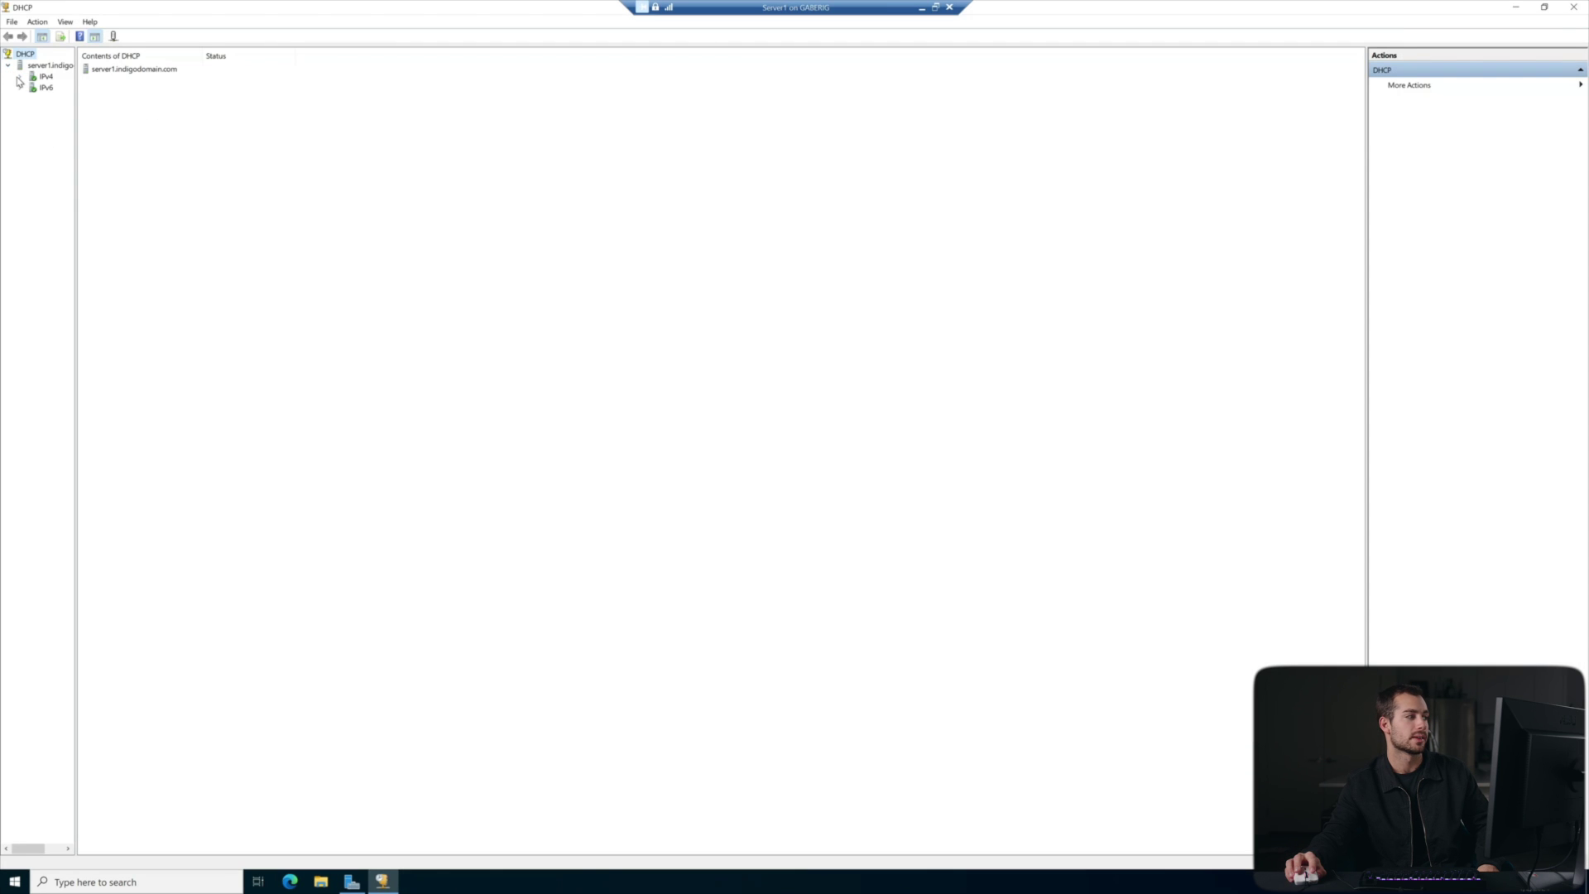
pyautogui.click(20, 77)
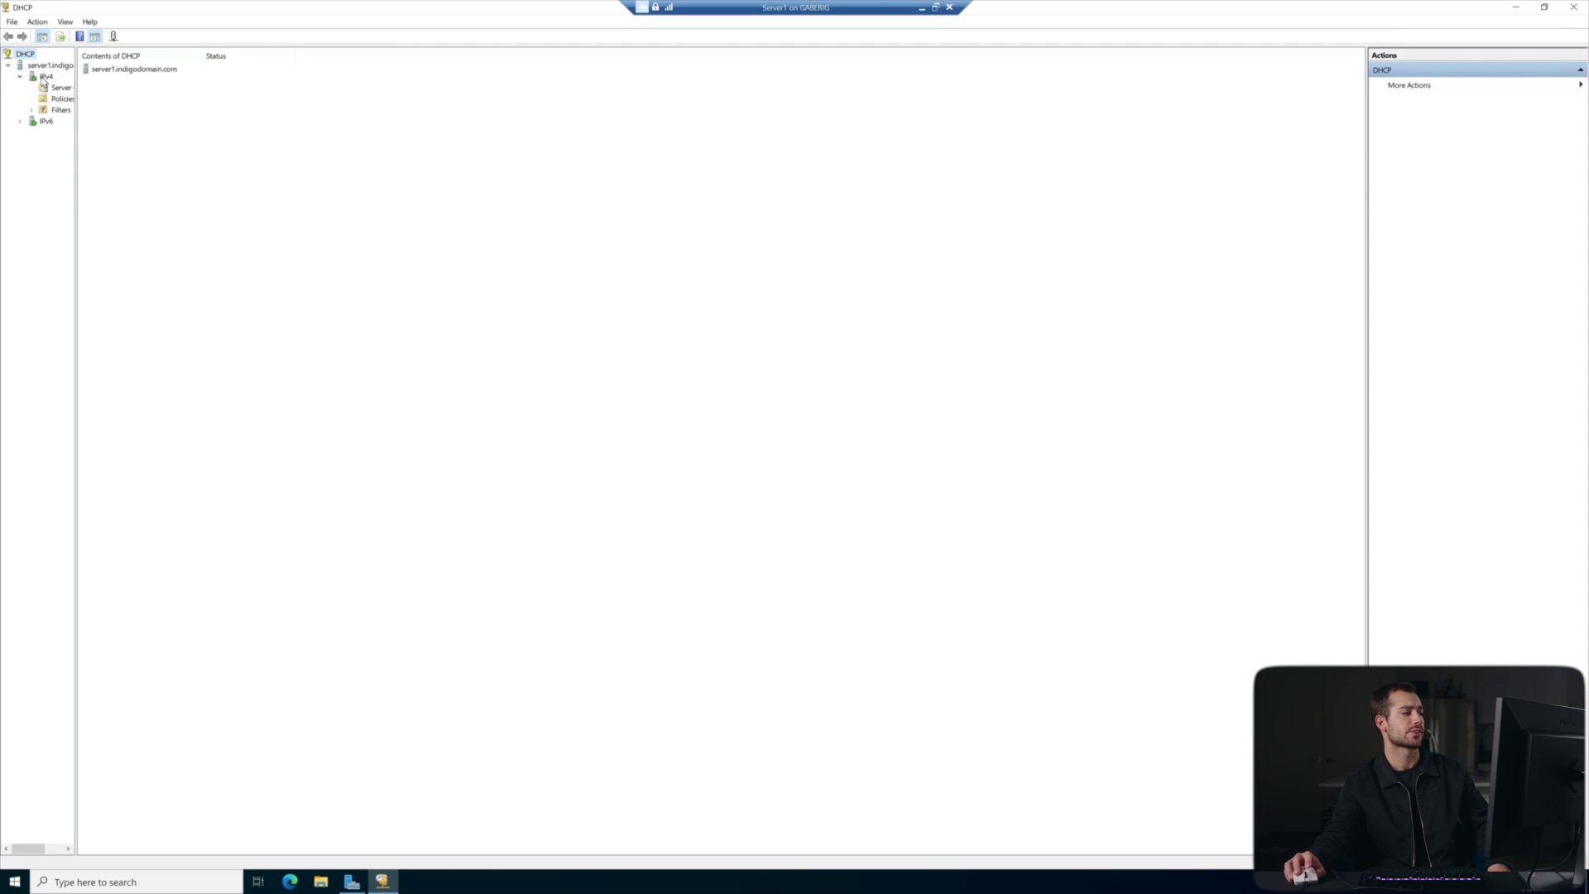
pyautogui.rightClick(43, 77)
pyautogui.click(82, 104)
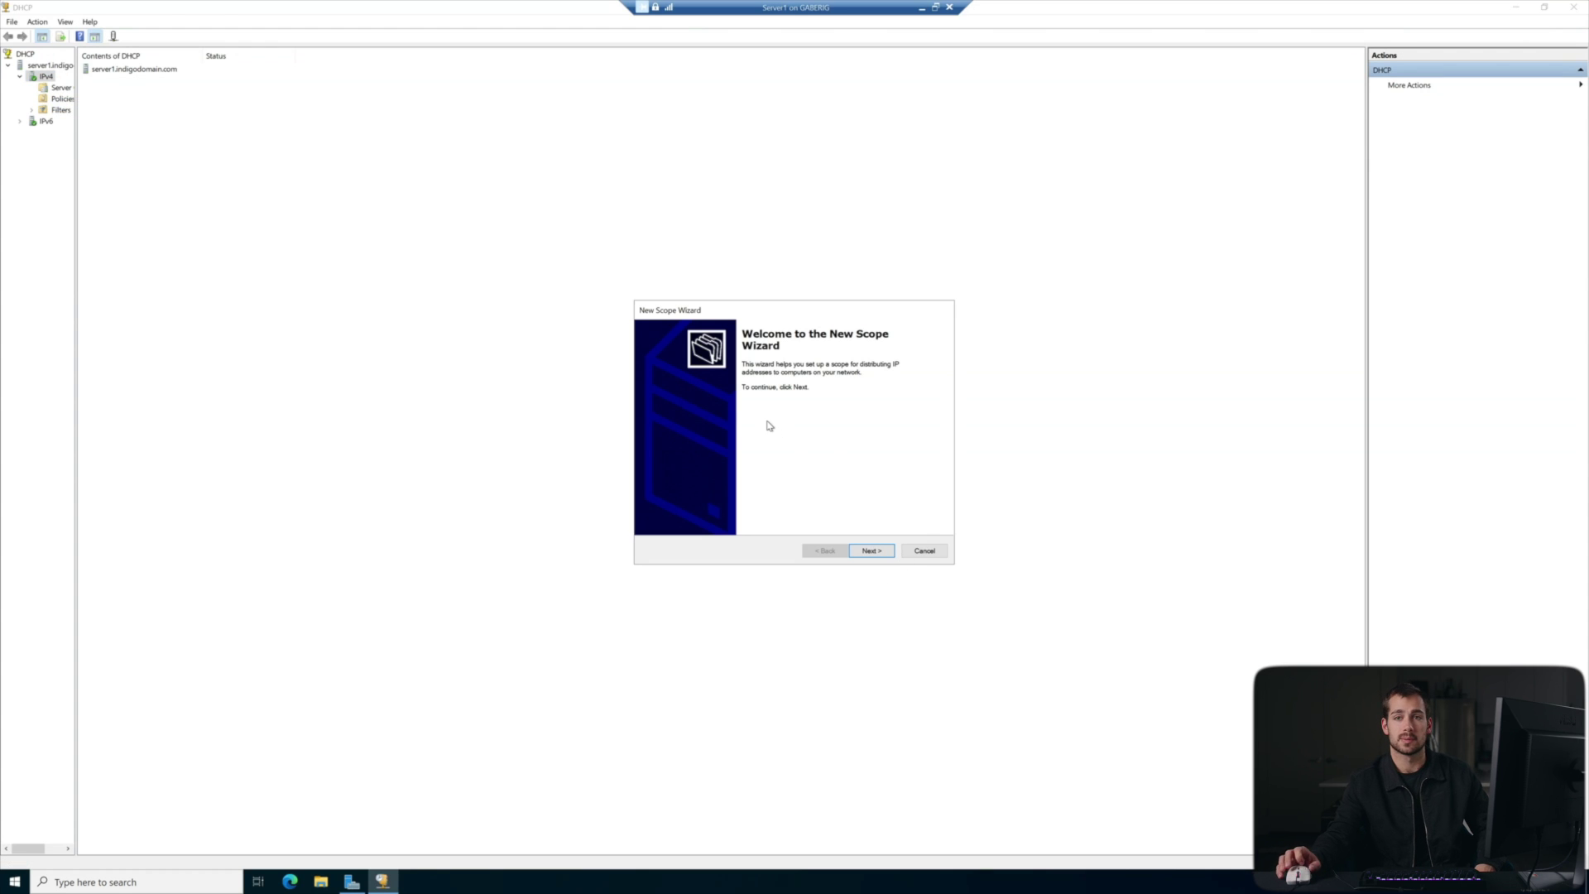
# Step: Set the scope range to 10.0.0.1–10.0.0.254 with the default 255.0.0.0 mask
pyautogui.click(877, 552)
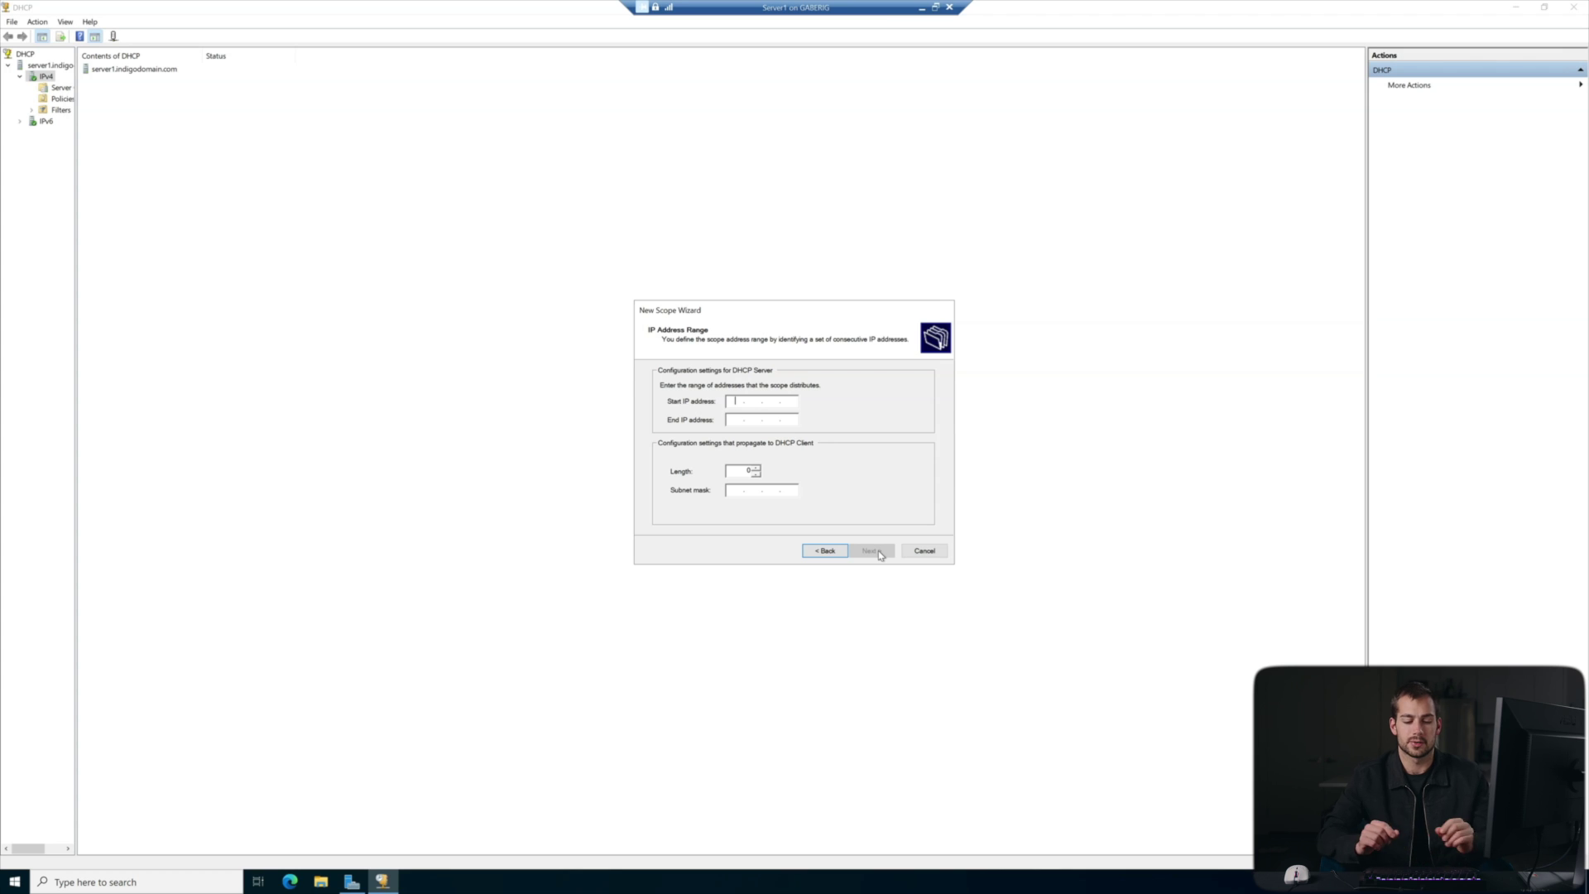
pyautogui.write('.')
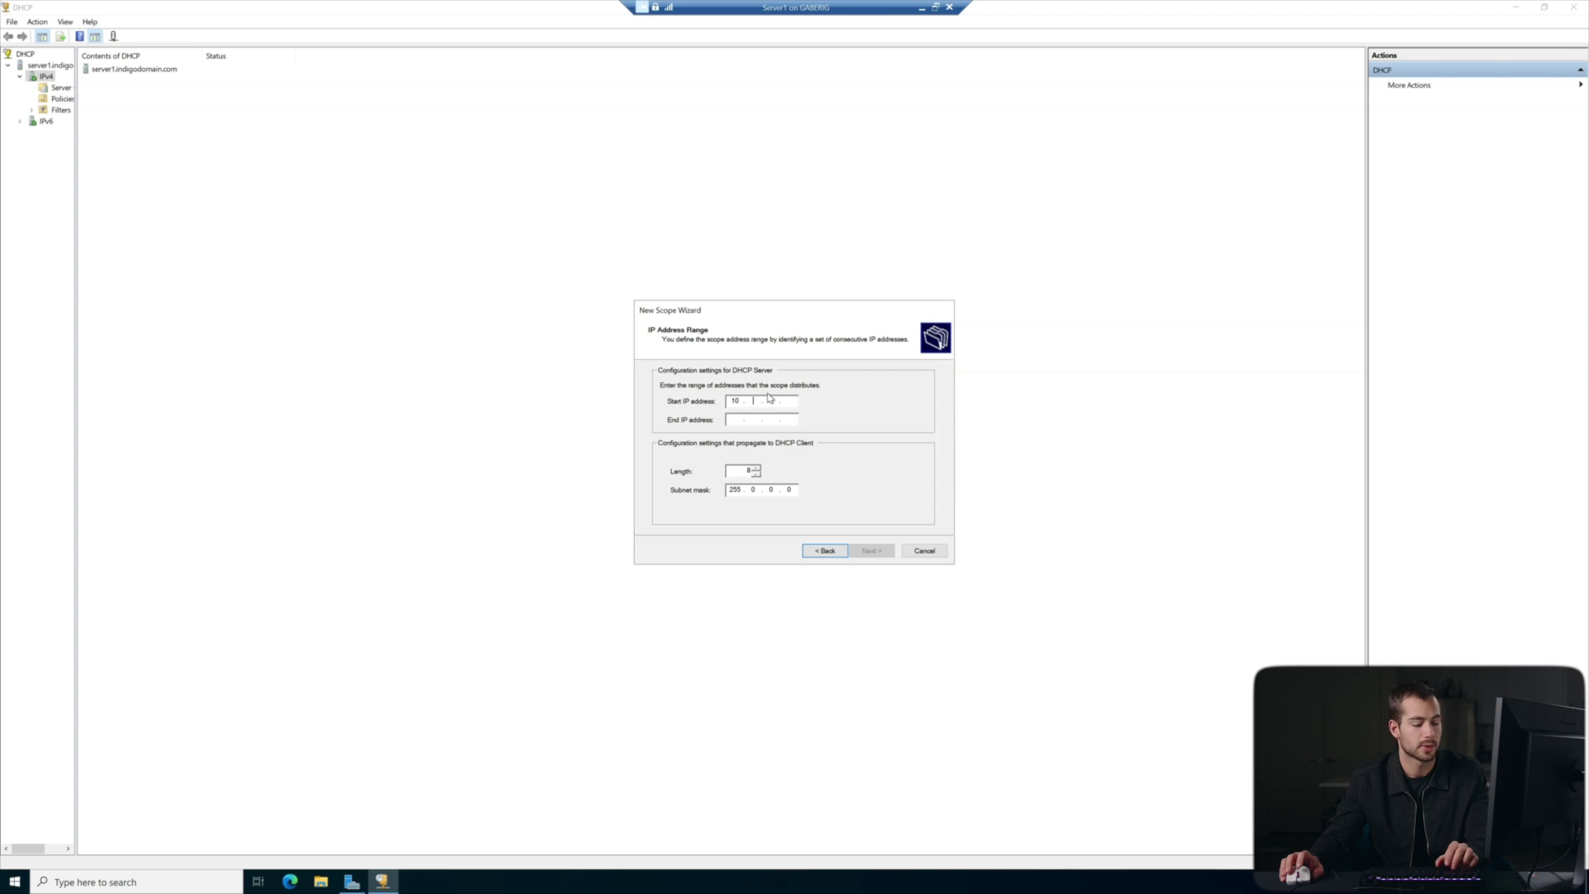
pyautogui.write('0.0')
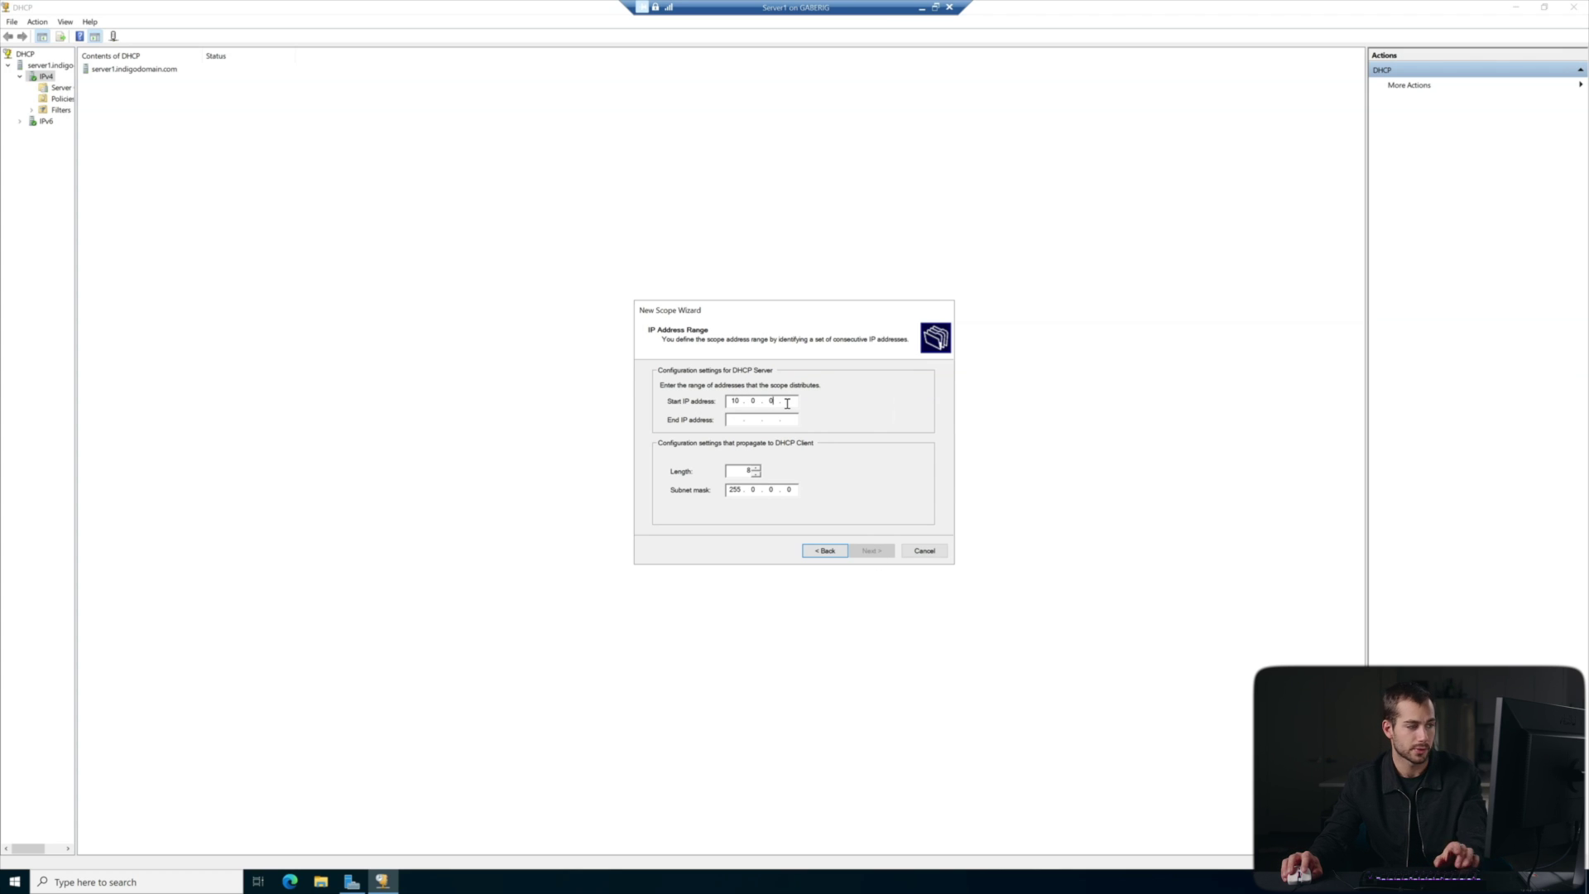
pyautogui.write('1')
pyautogui.press('Tab')
pyautogui.write('10.')
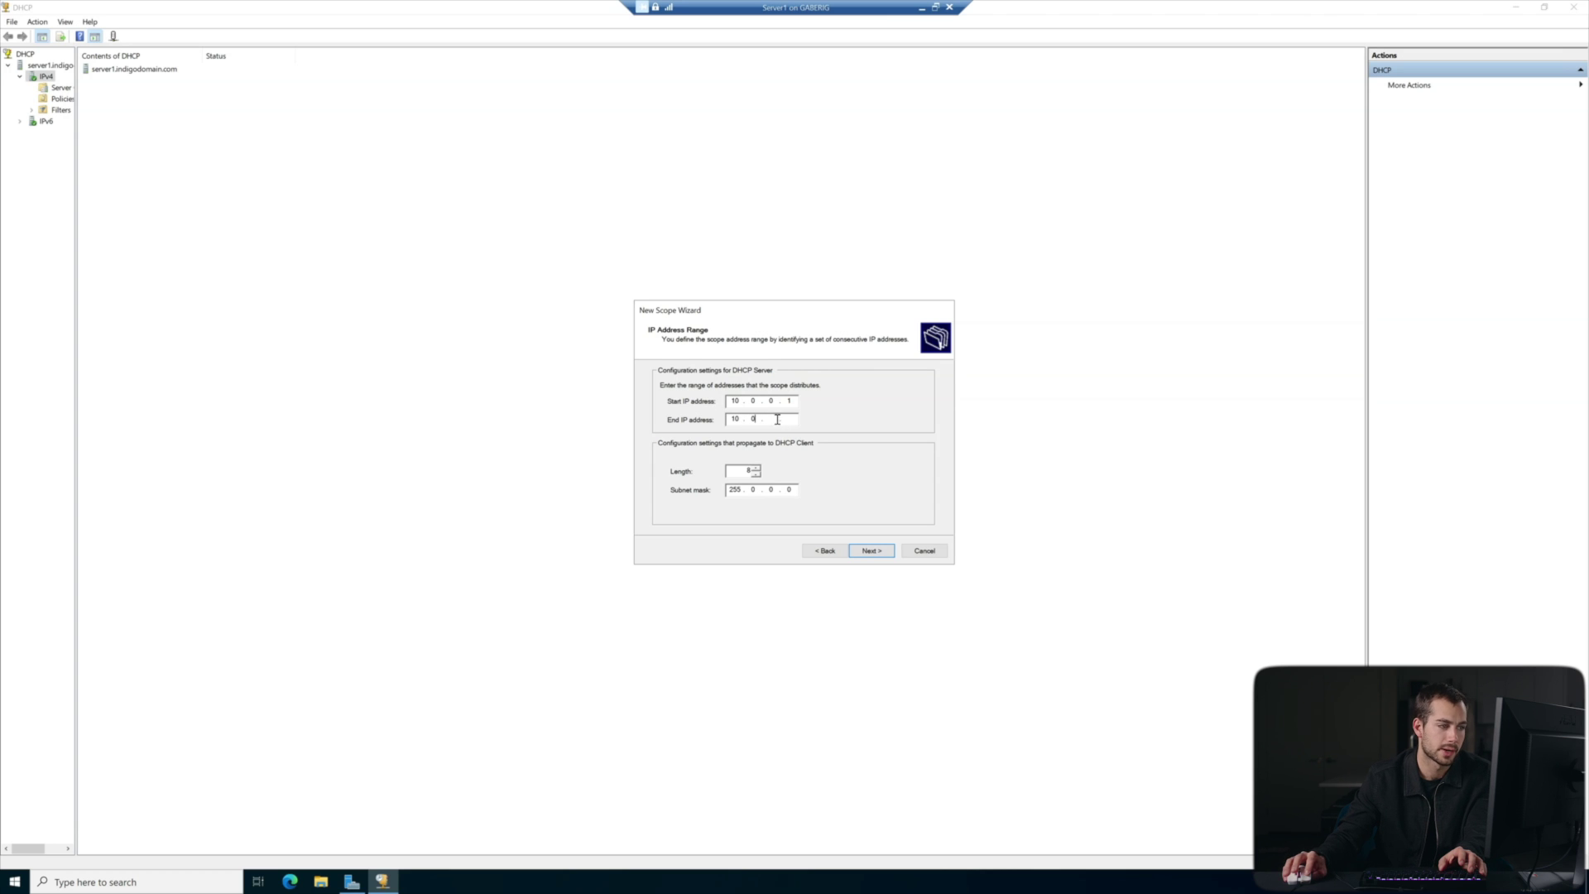
pyautogui.write('0.0.')
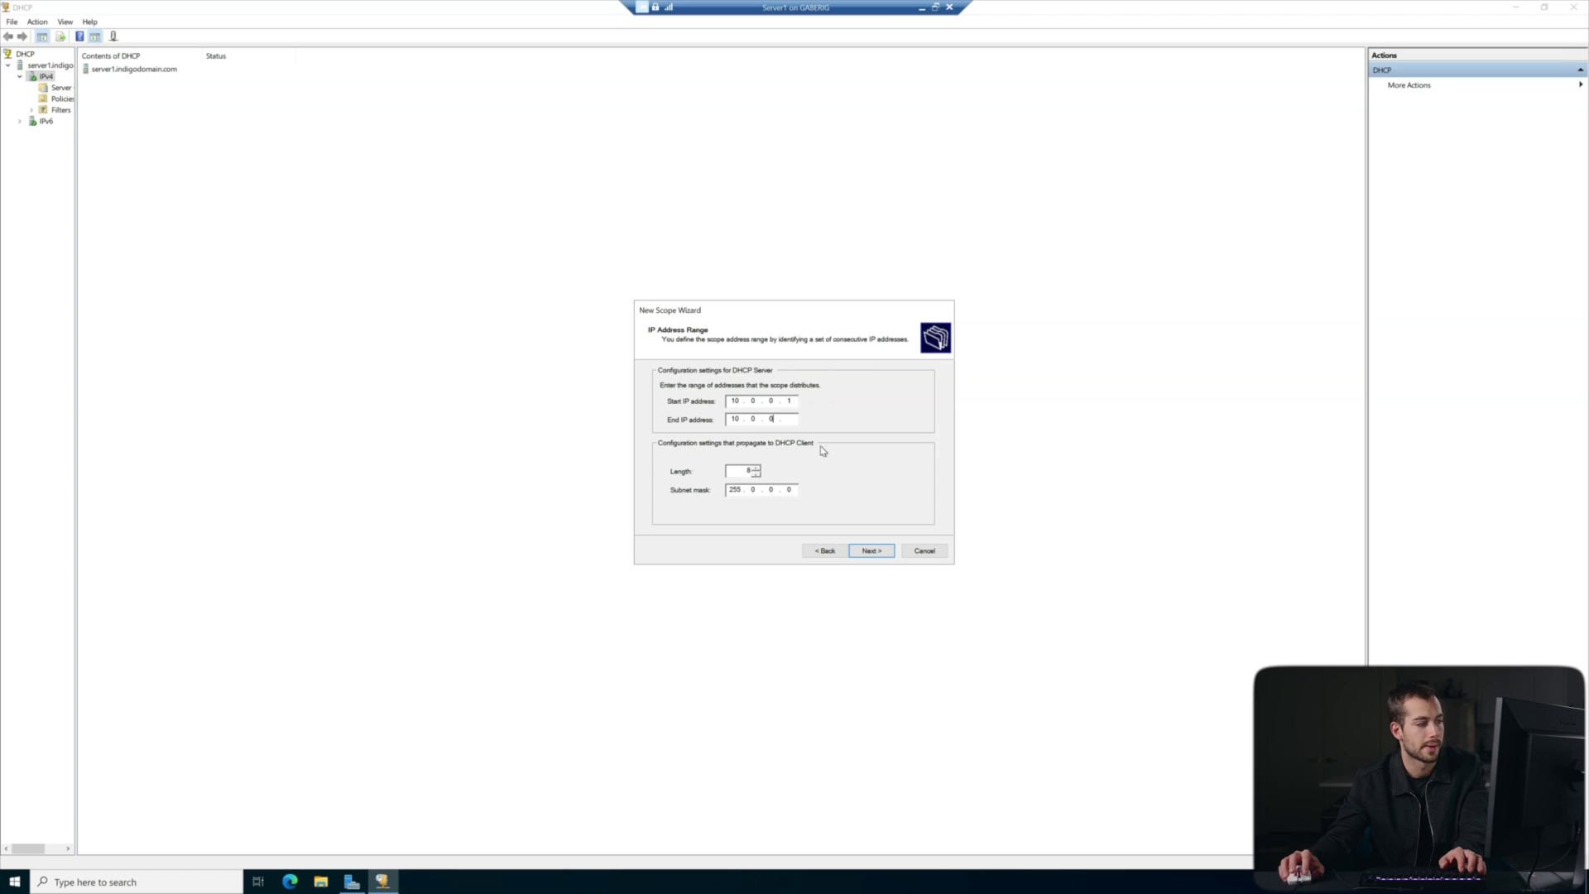
pyautogui.write('254')
pyautogui.press('Tab')
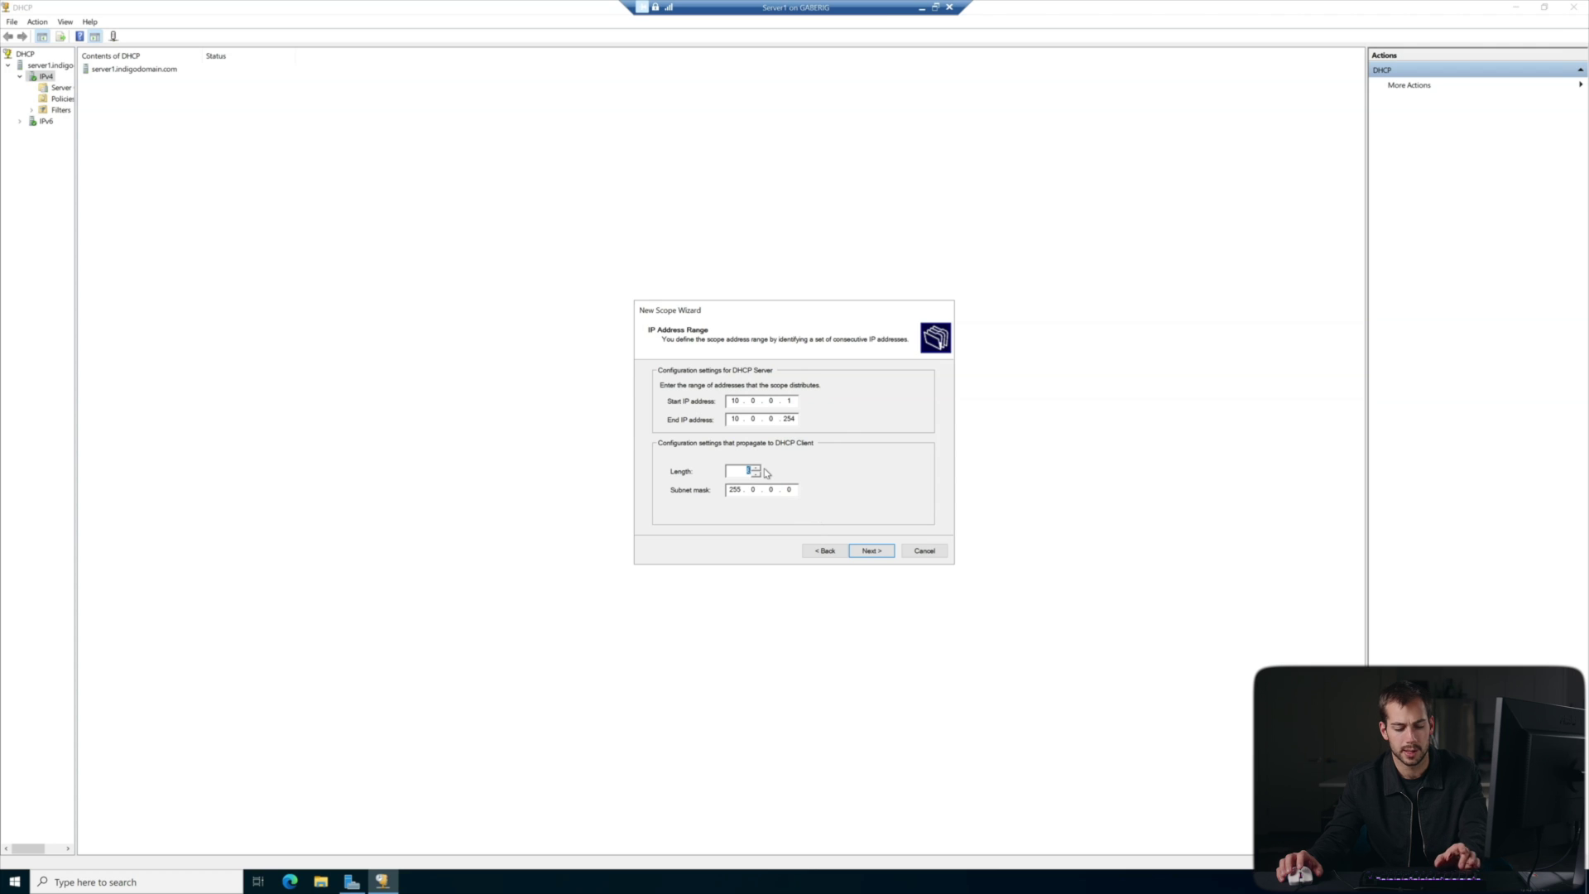
pyautogui.press('Return')
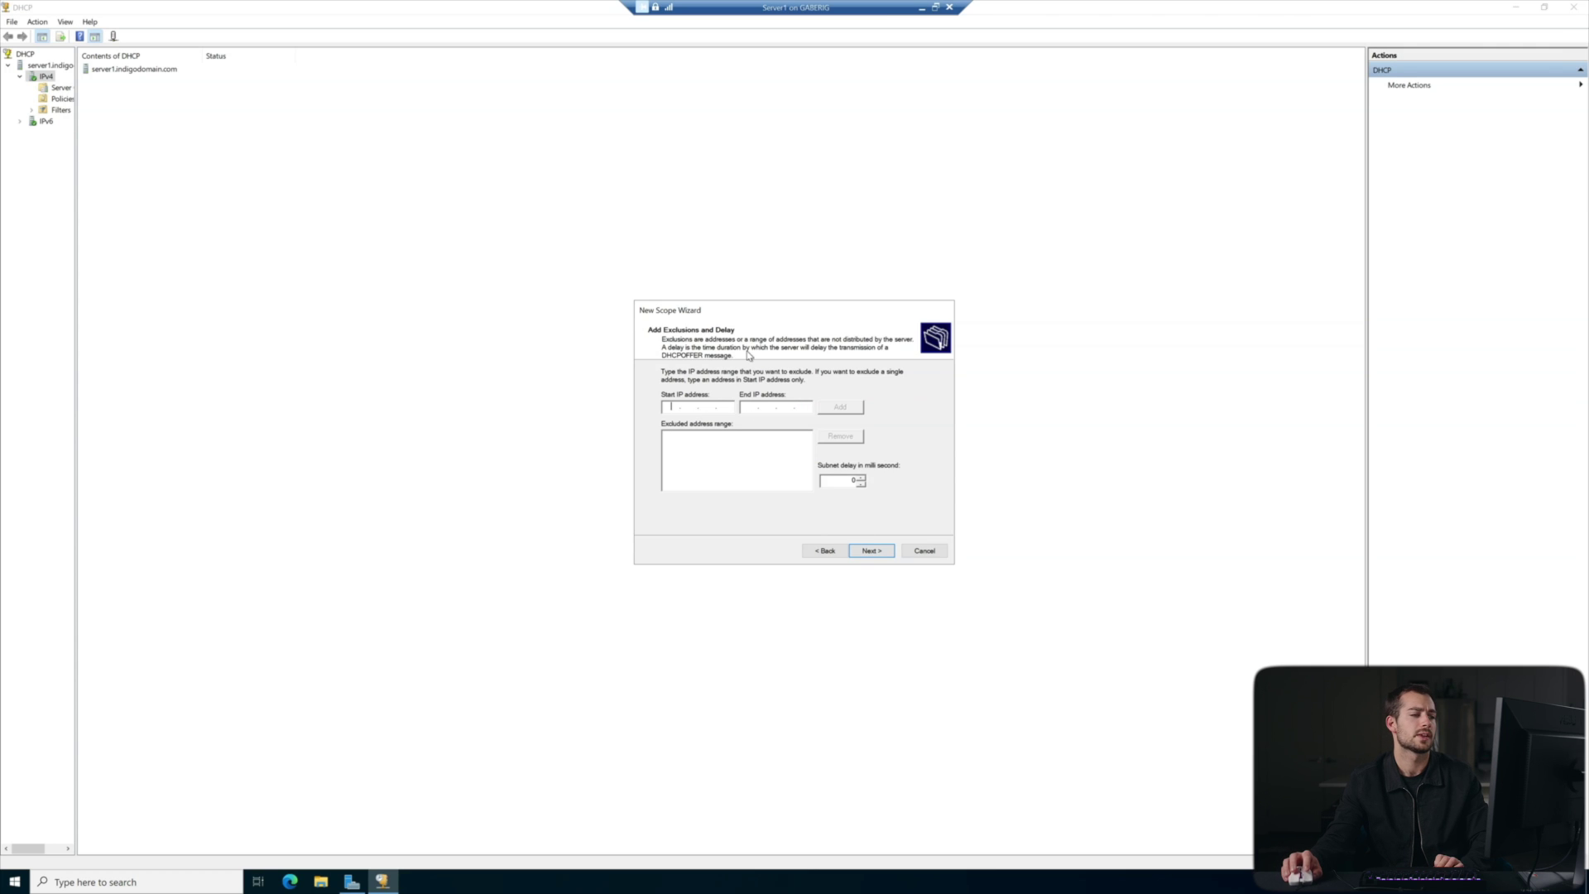
pyautogui.moveTo(707, 317); pyautogui.dragTo(716, 319)
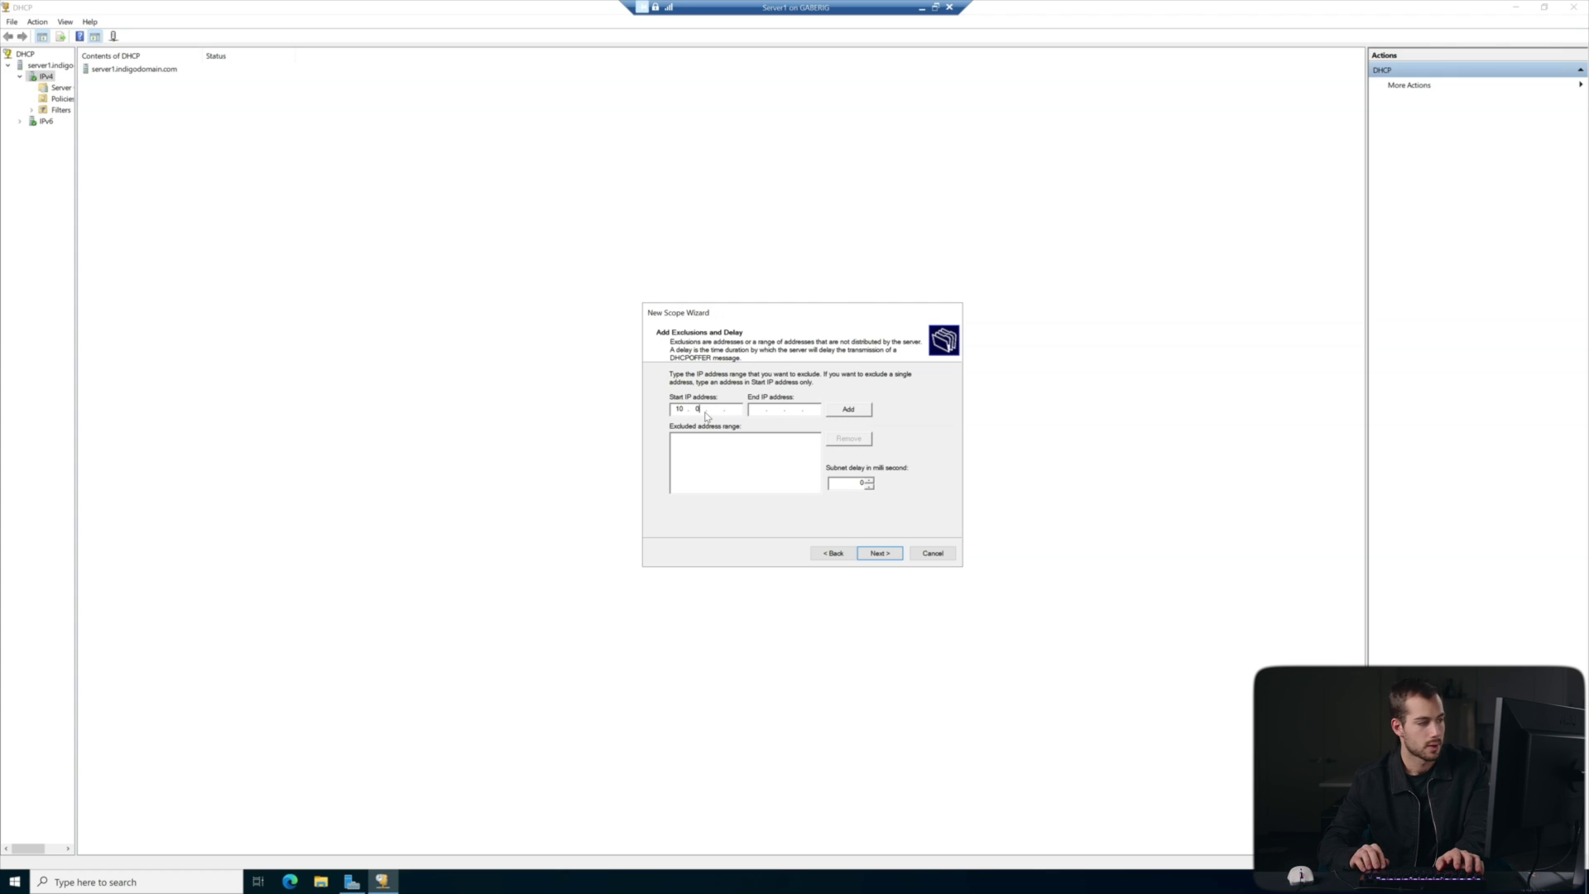
# Step: Add exclusion ranges 10.0.0.1–10.0.0.100 and 10.0.0.200–10.0.0.254, then continue
pyautogui.write('.1')
pyautogui.press('Tab')
pyautogui.write('10.0.0.100')
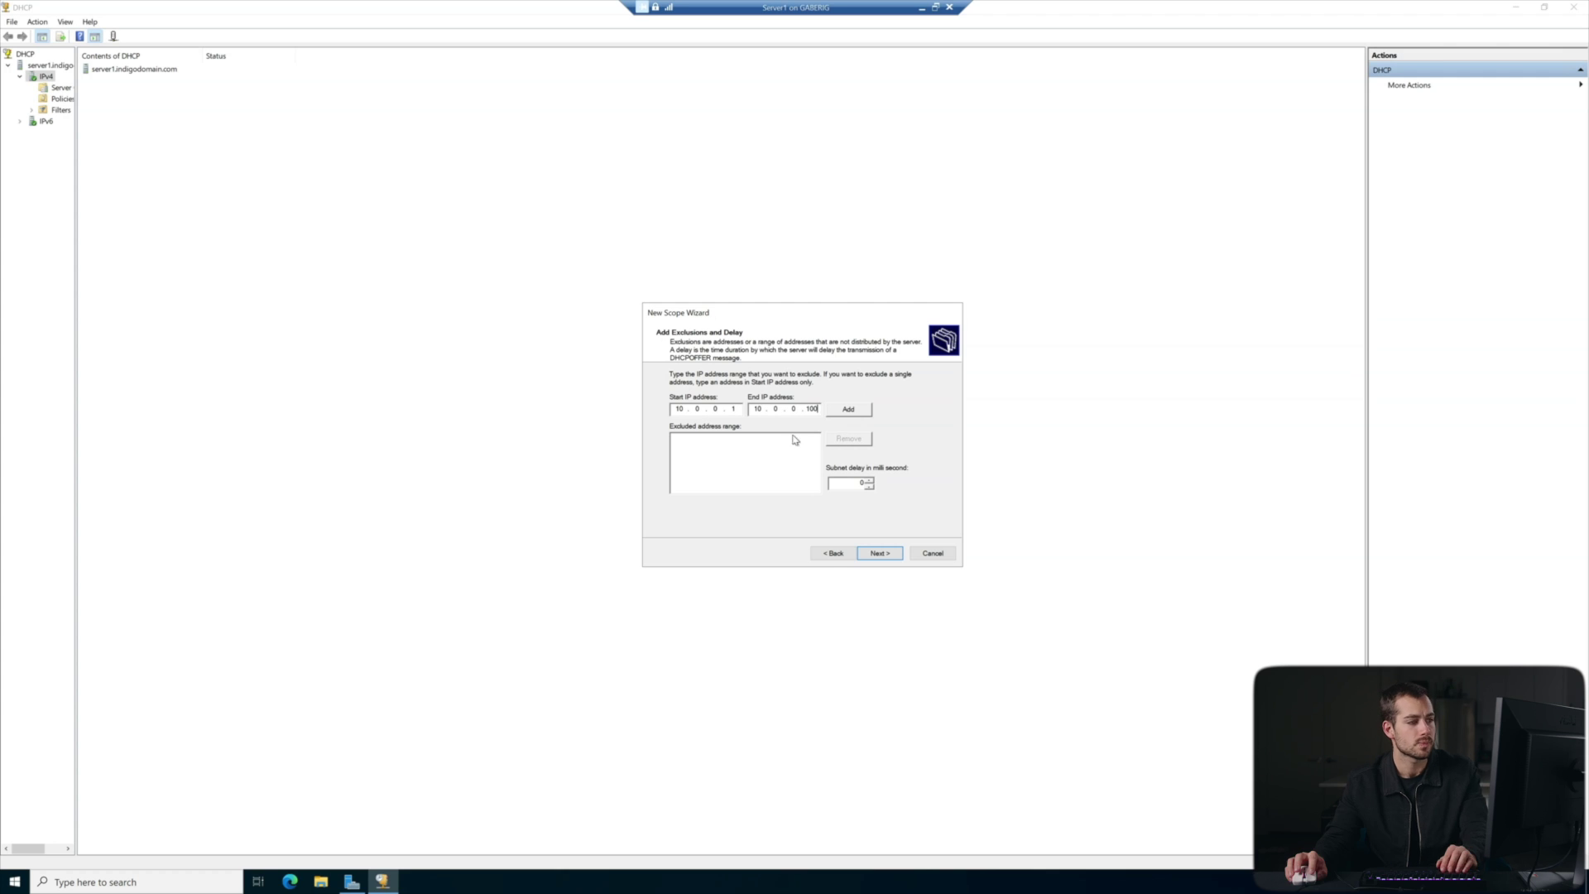
pyautogui.click(854, 412)
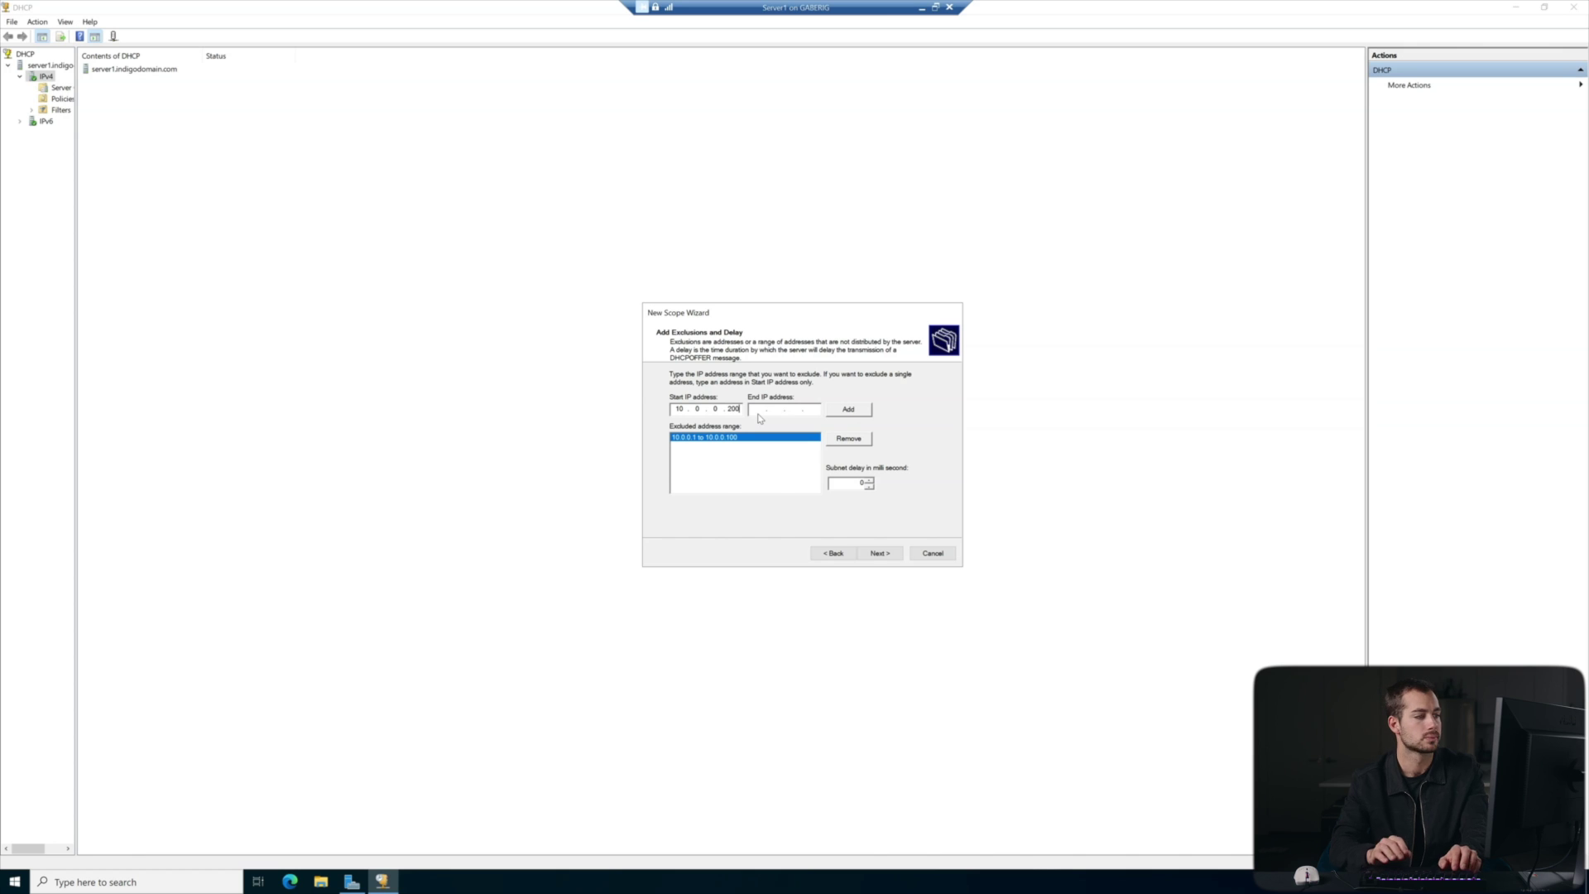
pyautogui.press('Tab')
pyautogui.write('10')
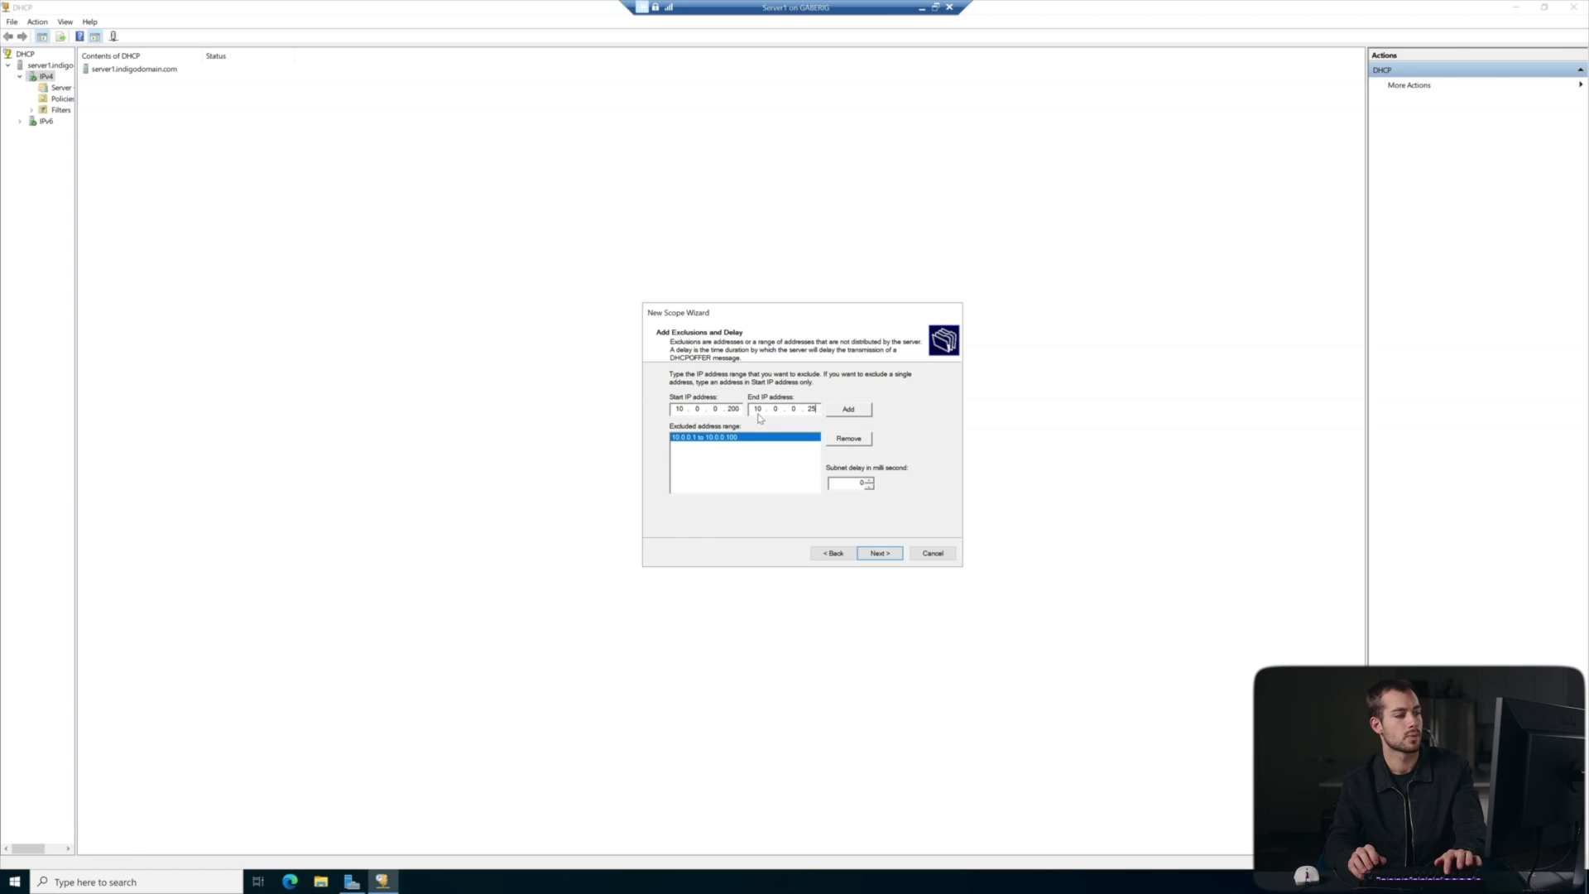
pyautogui.click(859, 412)
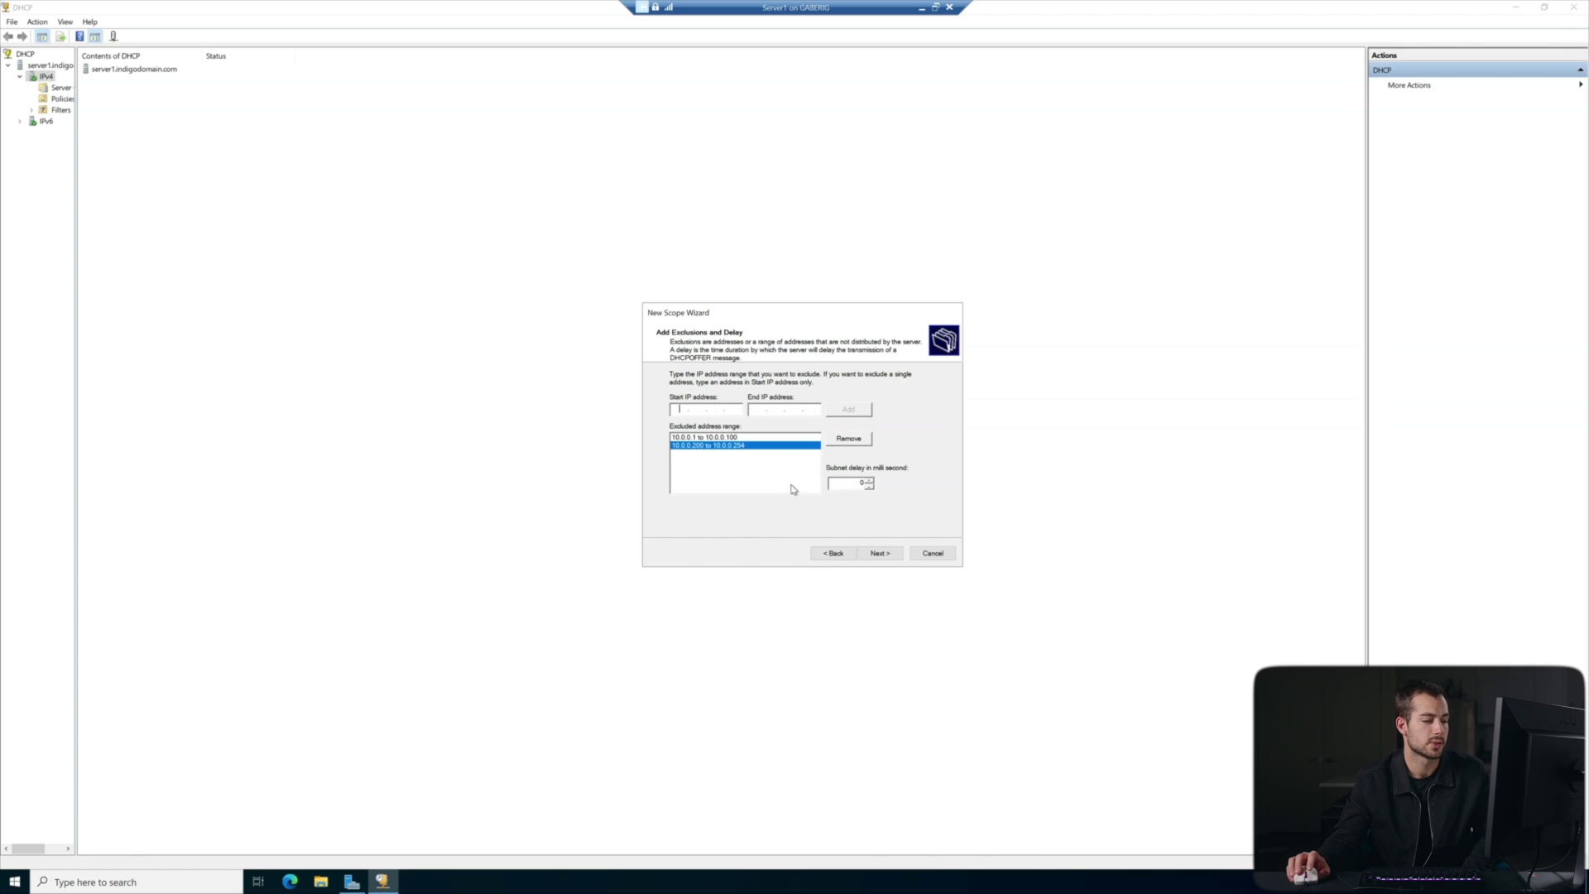
pyautogui.click(880, 555)
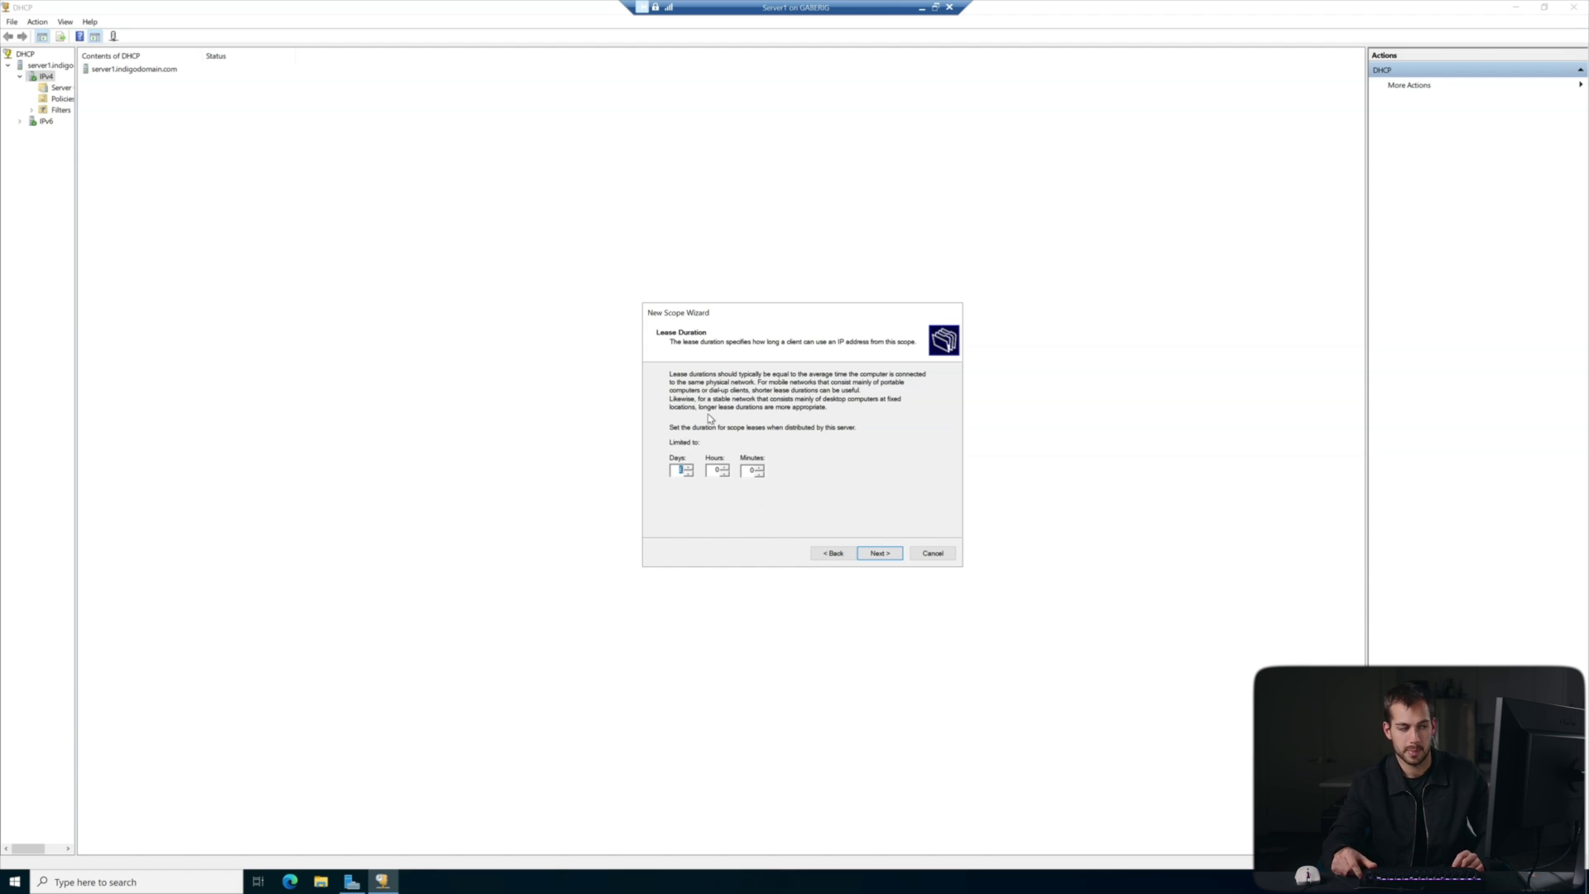
# Step: Keep the default lease duration and add 10.0.0.254 as the default gateway
pyautogui.press('Return')
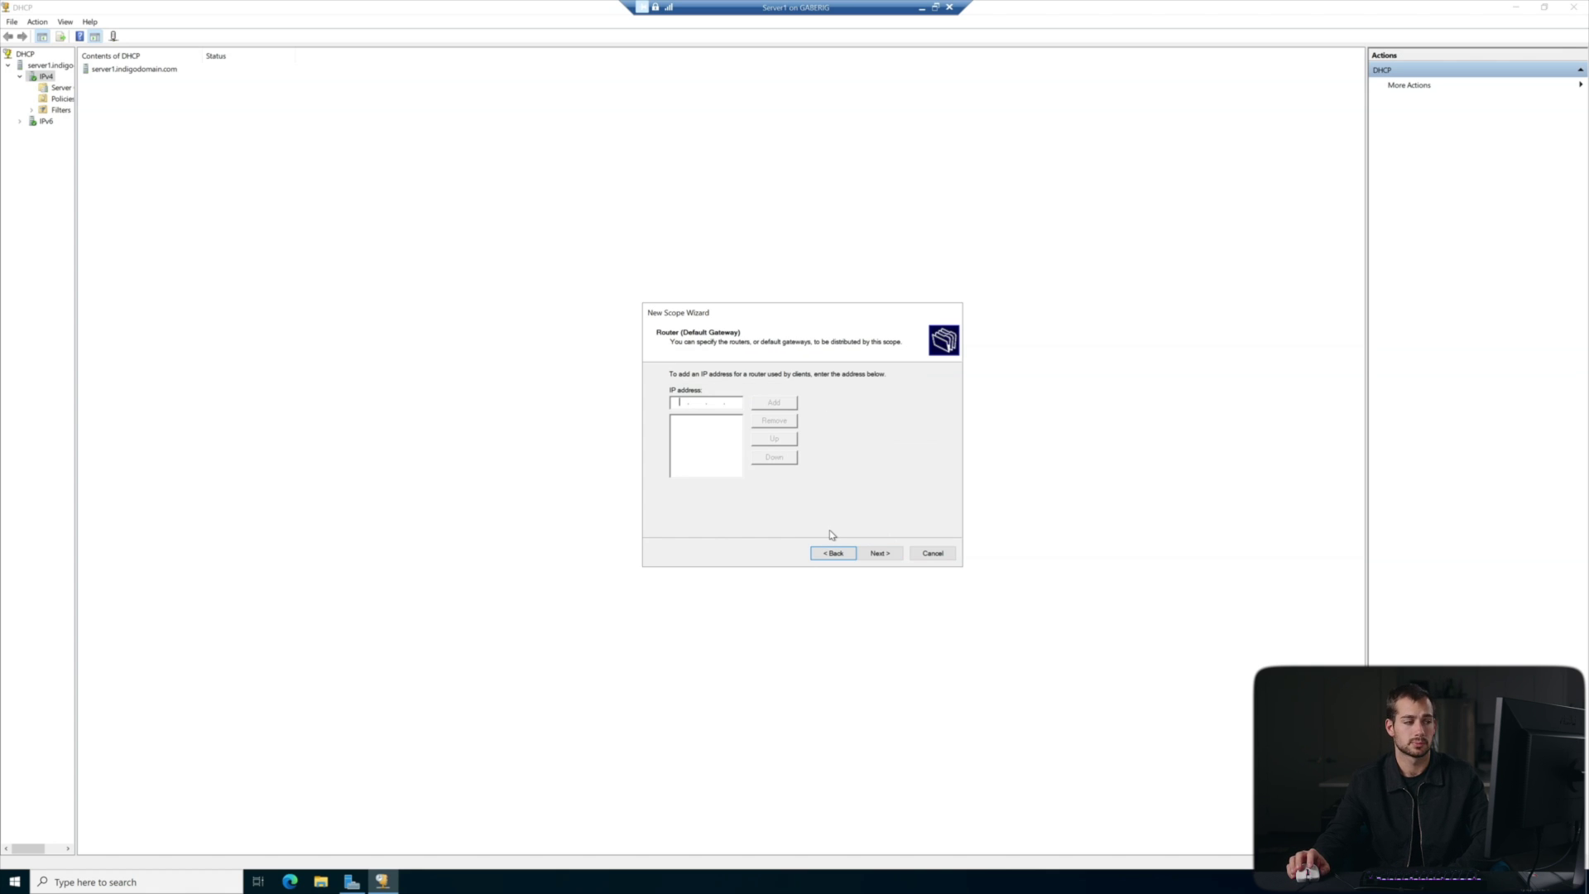
pyautogui.write('10.0')
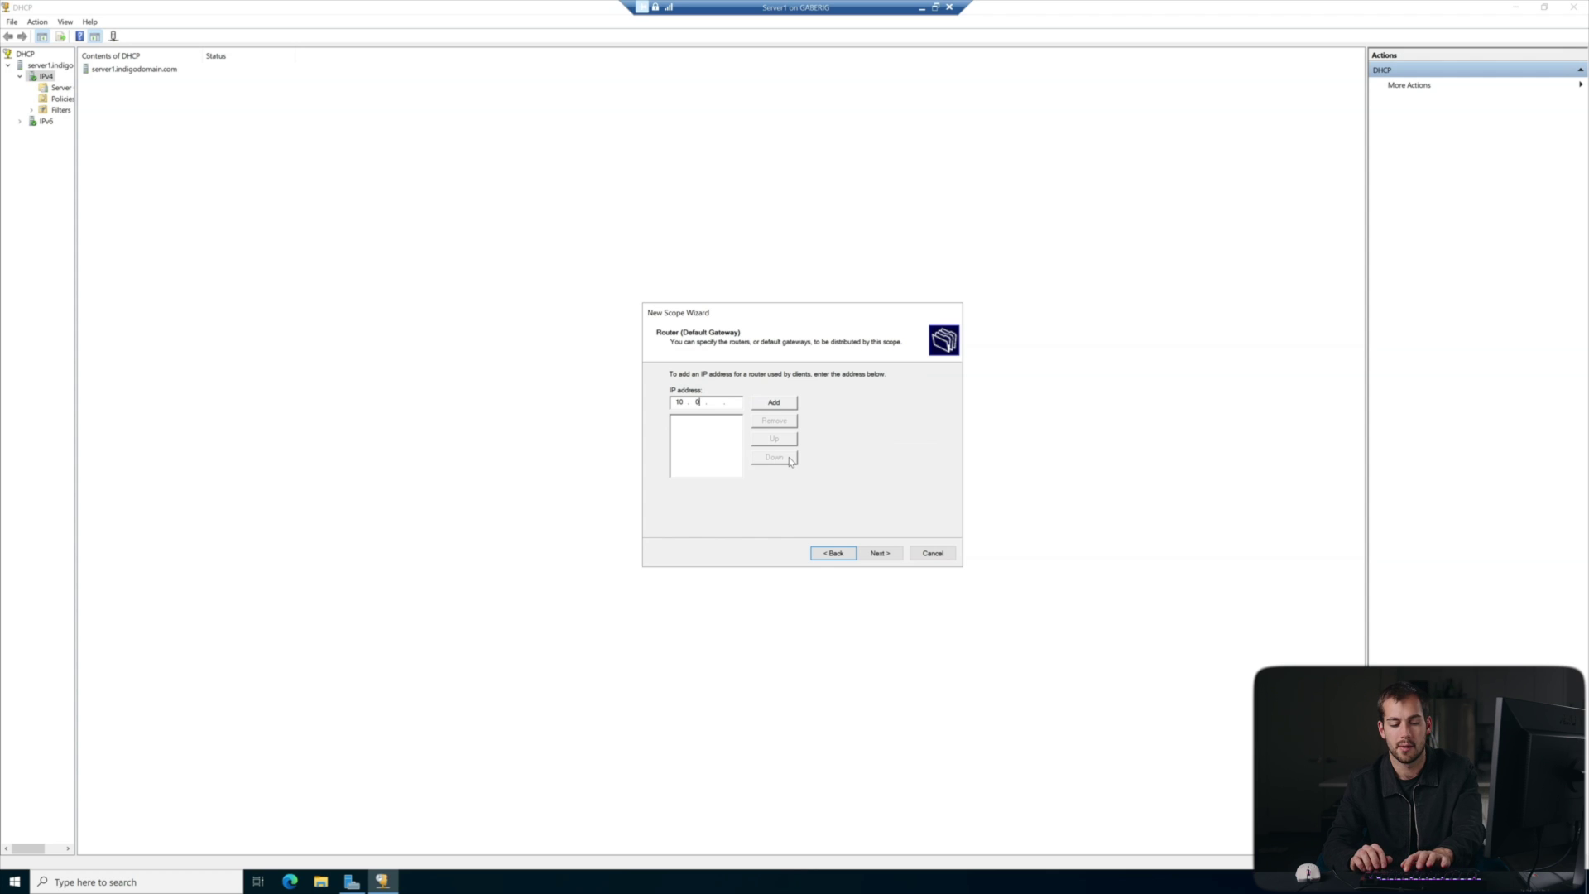
pyautogui.write('.0.254')
pyautogui.click(773, 402)
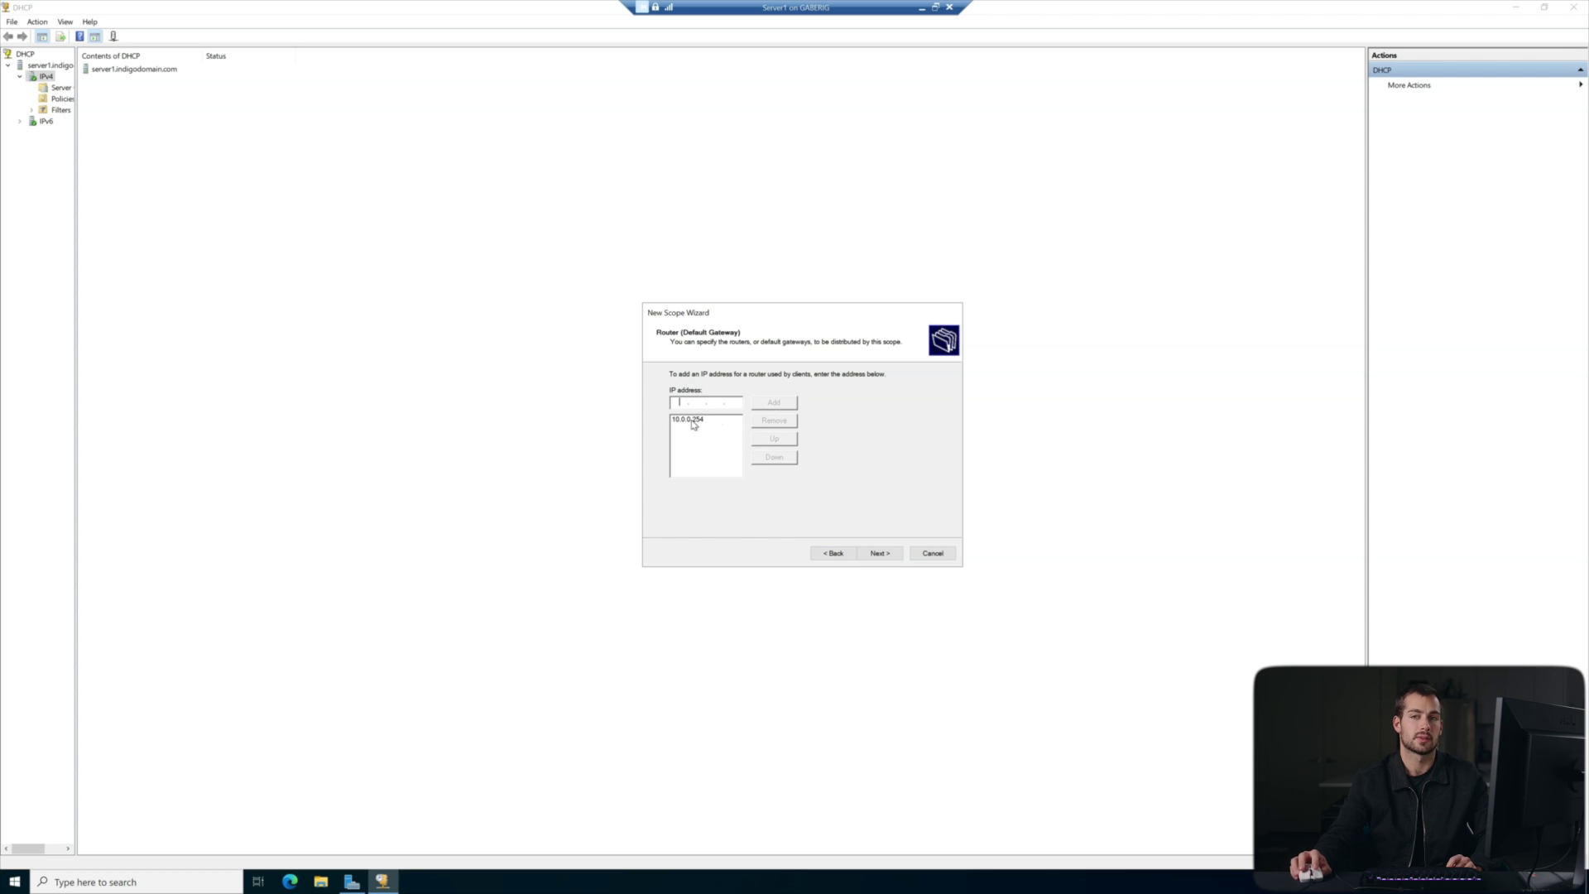
# Step: Enter a DNS server address, skip WINS servers, and choose to activate the scope now
pyautogui.press('Return')
pyautogui.click(809, 451)
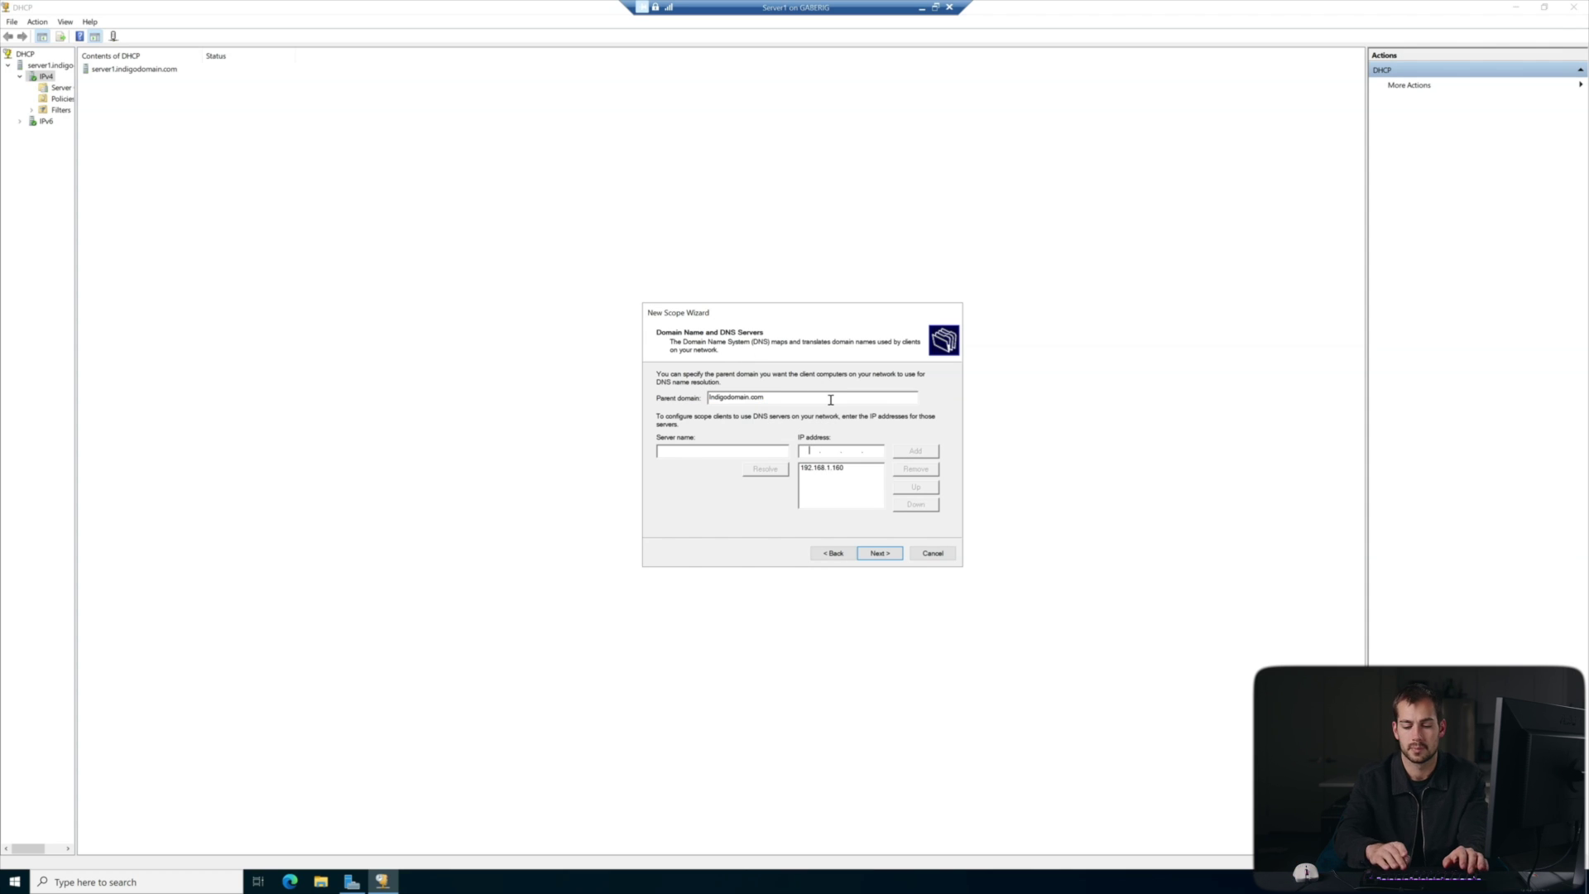
pyautogui.write('10.0.0.1')
pyautogui.click(878, 553)
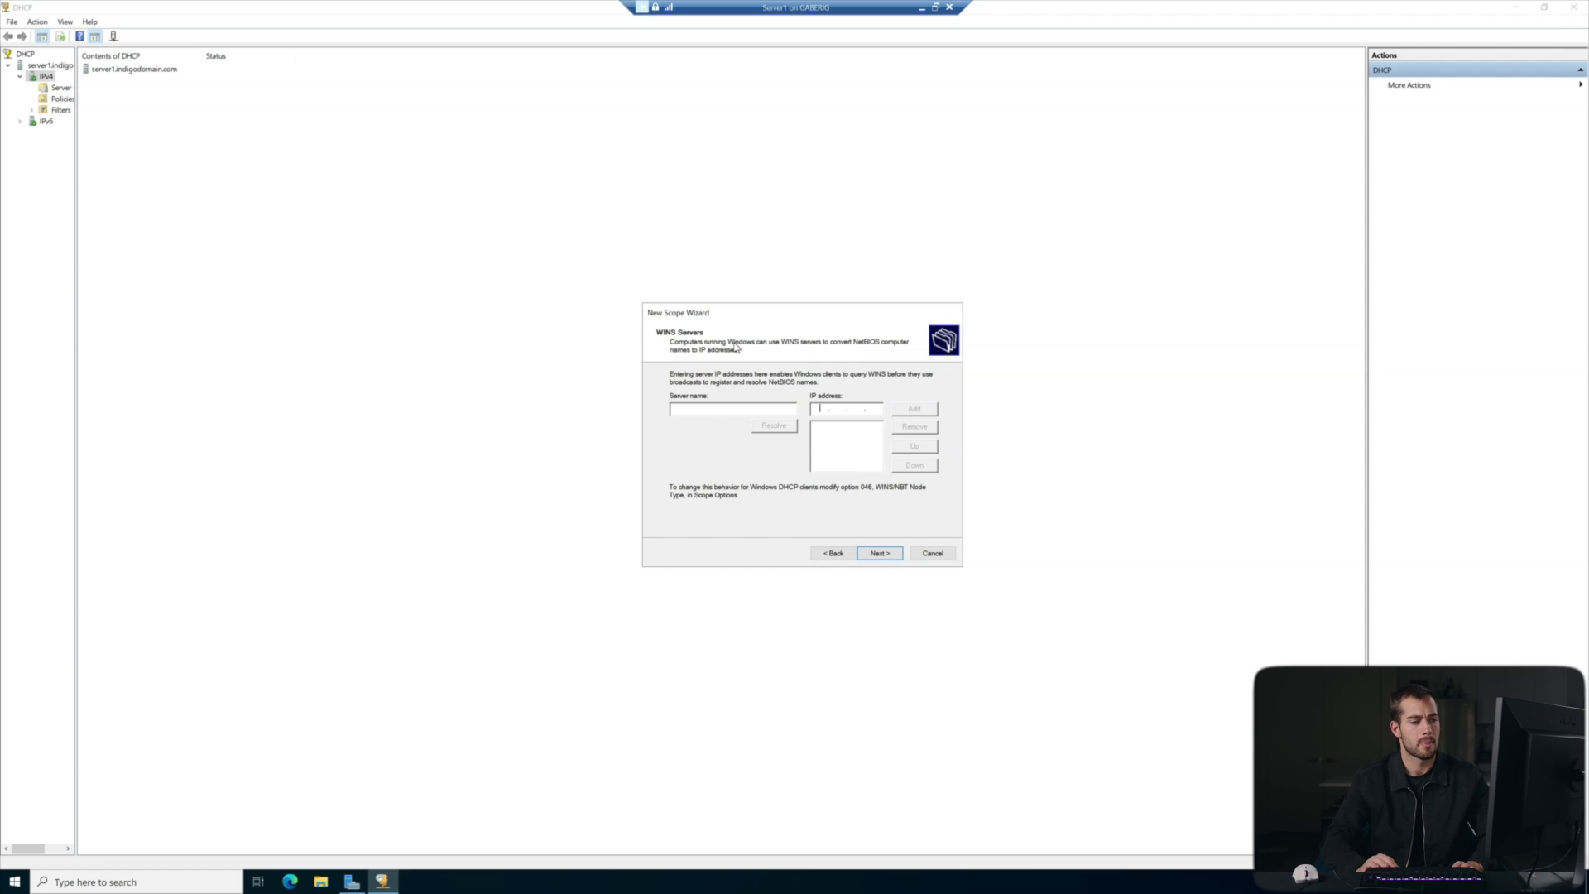
pyautogui.press('Return')
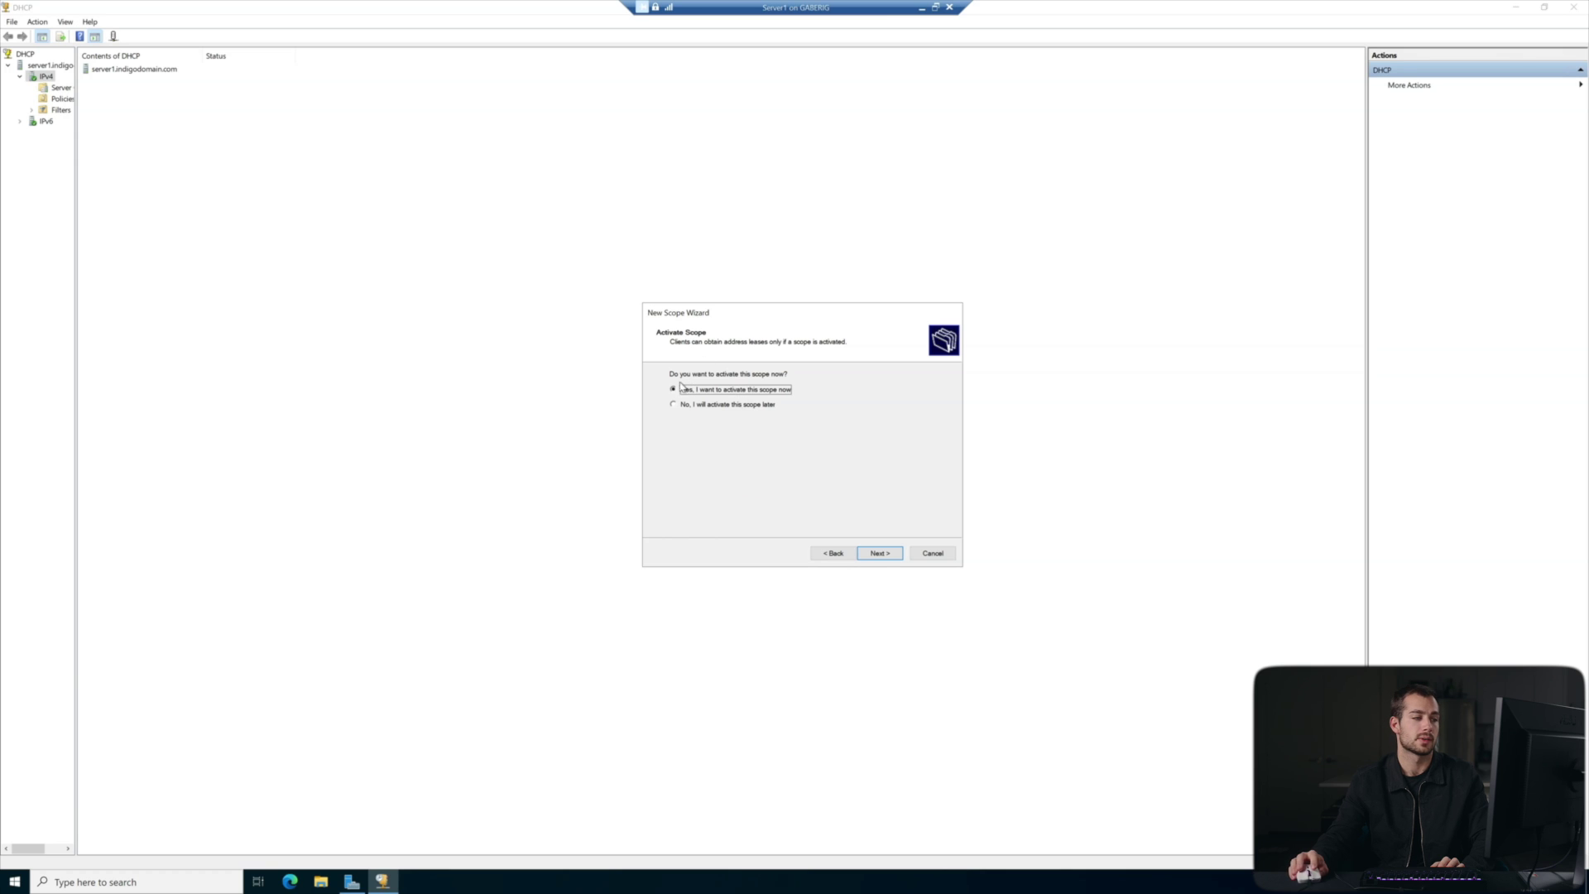
pyautogui.click(878, 555)
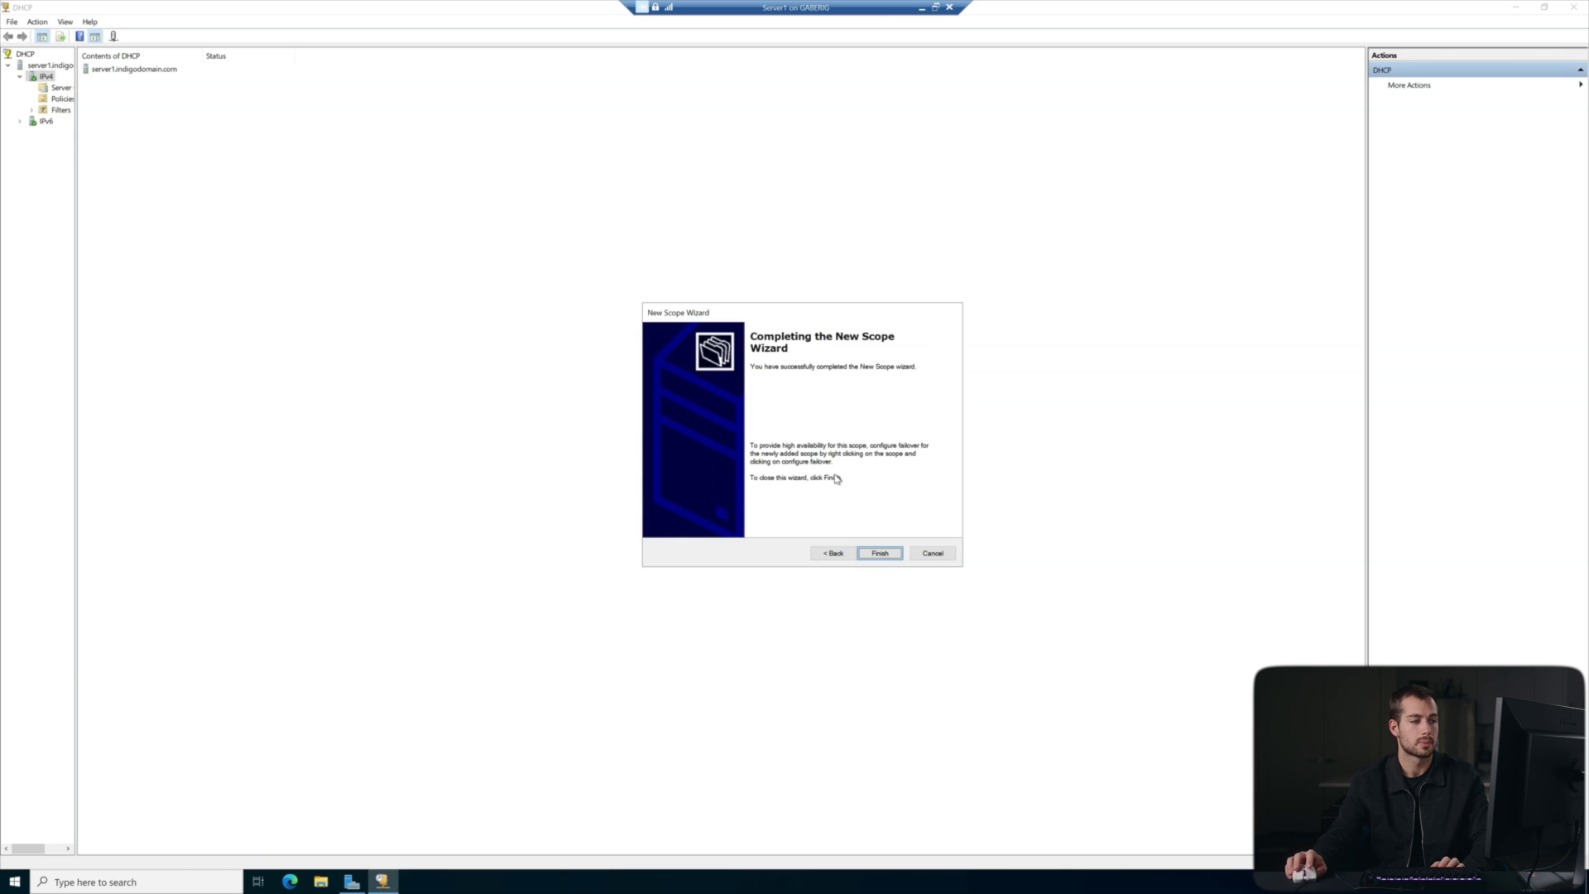
# Step: Finish the wizard to create the scope and restart the DHCP service
pyautogui.click(880, 554)
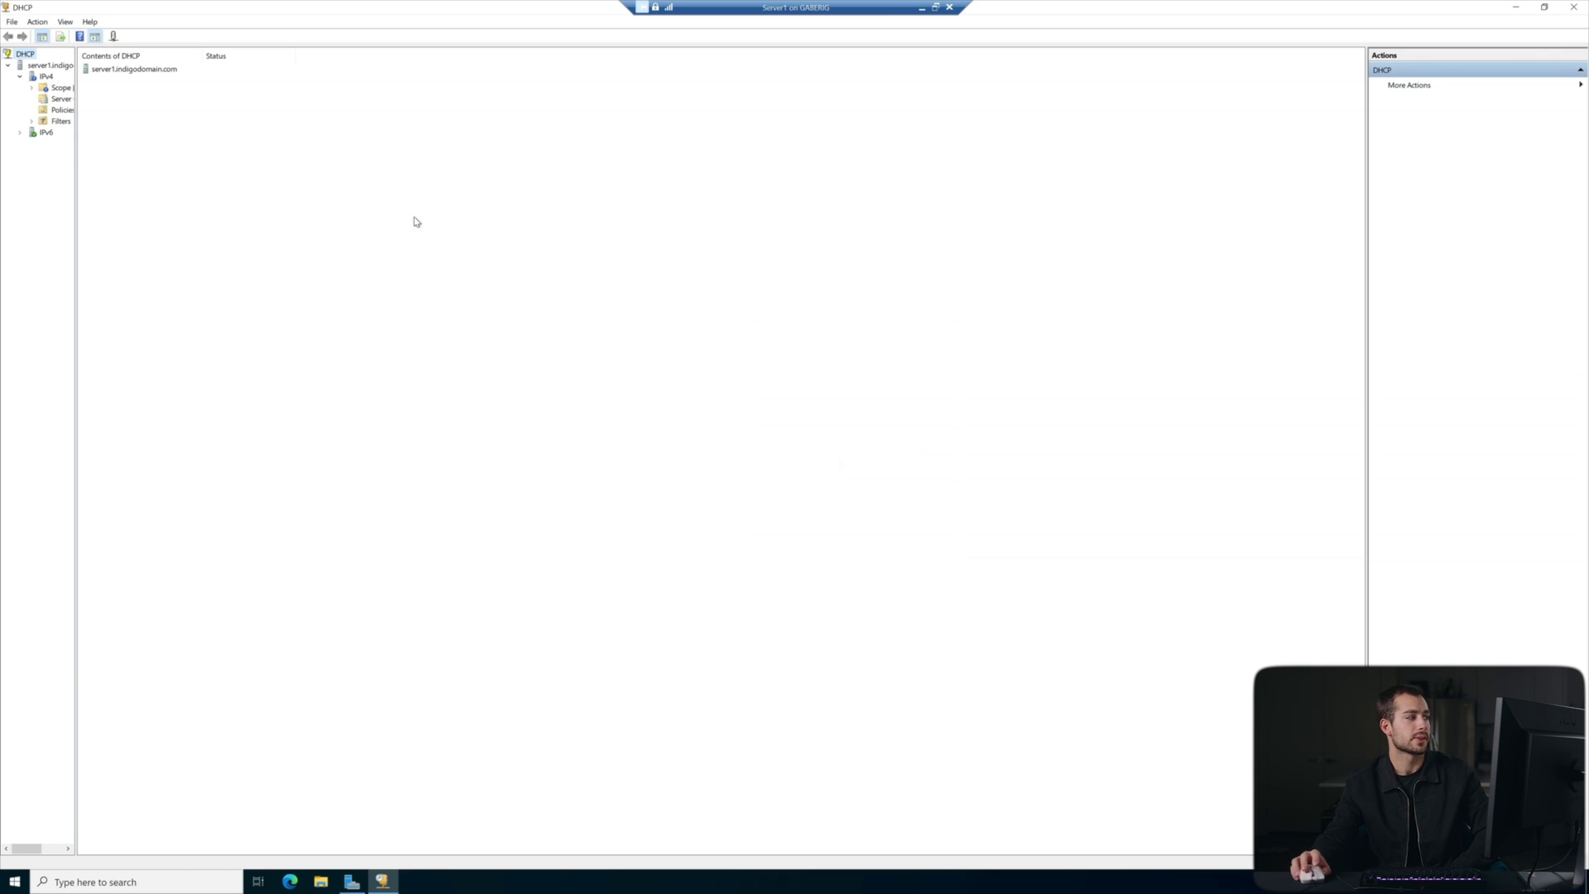
pyautogui.rightClick(39, 67)
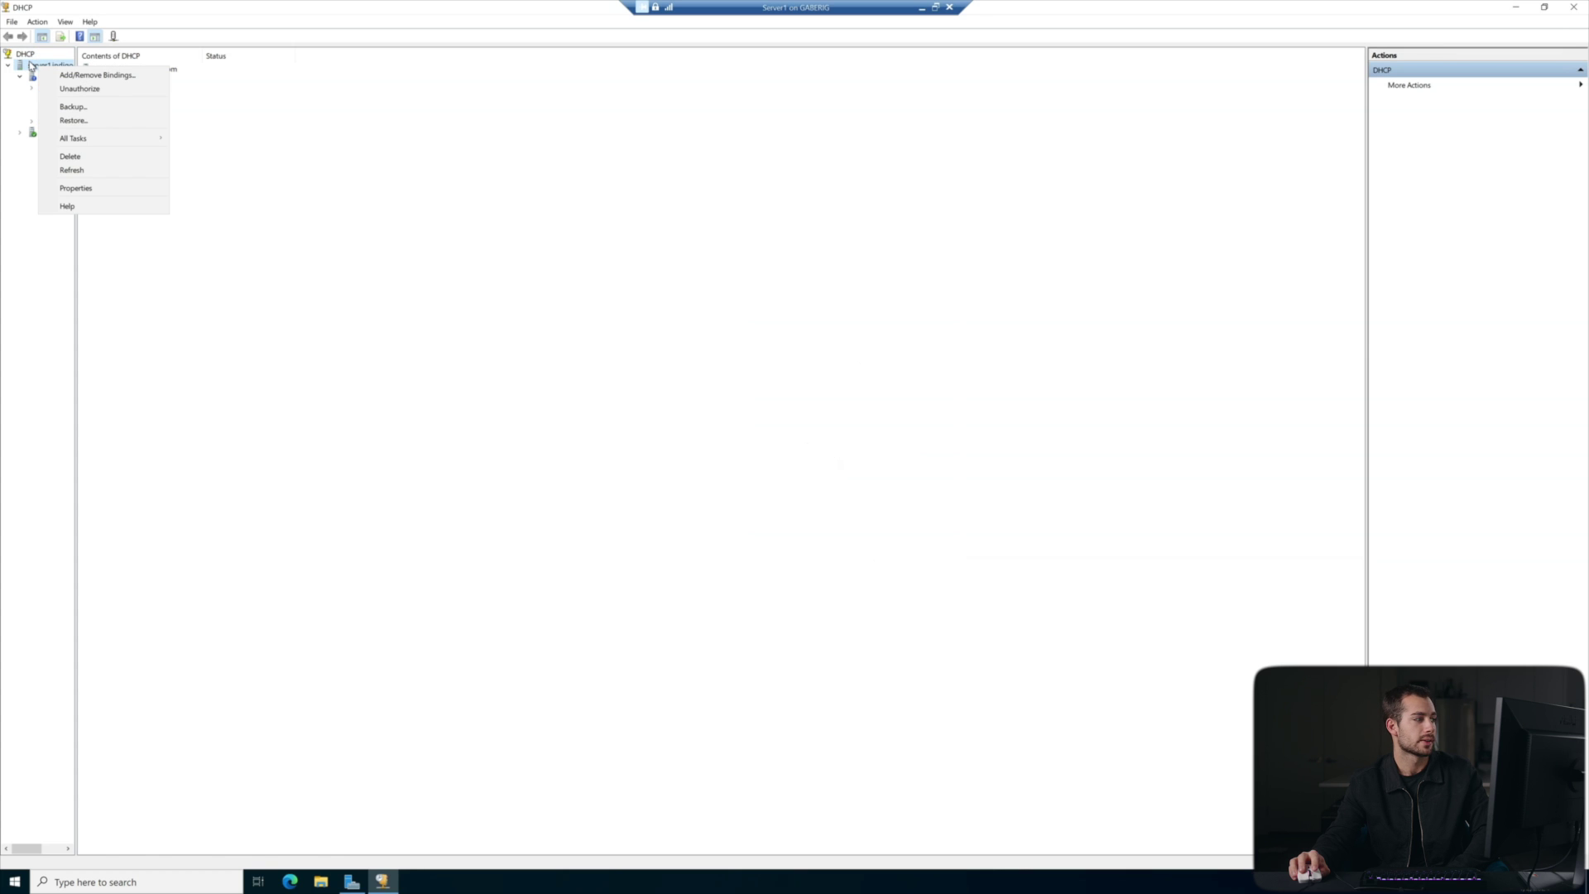
pyautogui.moveTo(98, 139)
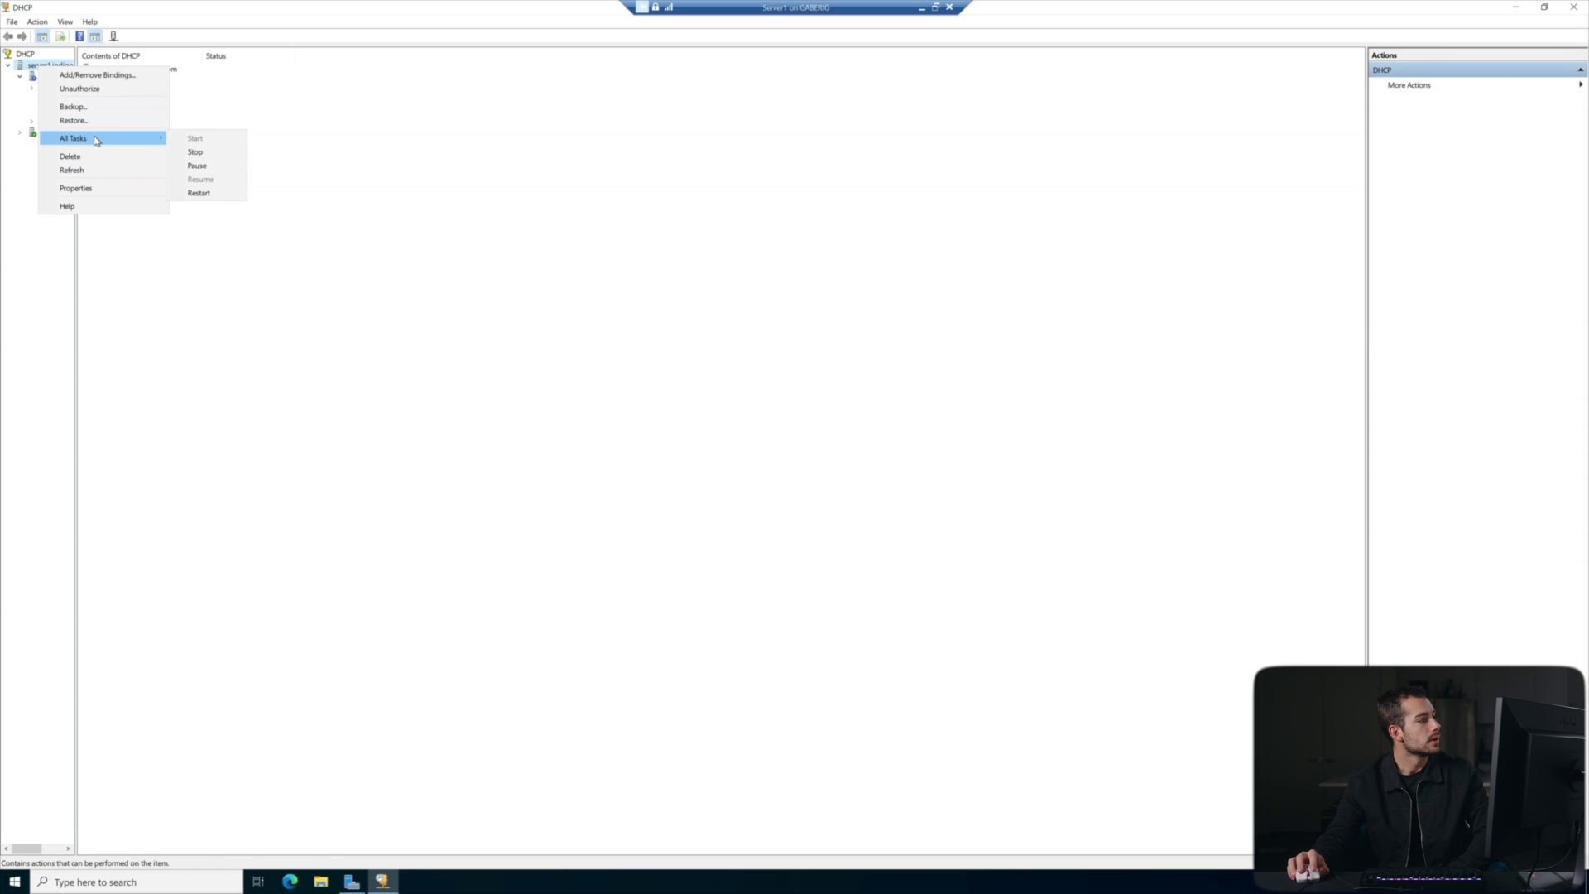
pyautogui.click(200, 195)
# Step: Expand Scope [10.0.0.0] and review its Address Pool and Address Leases
pyautogui.click(47, 77)
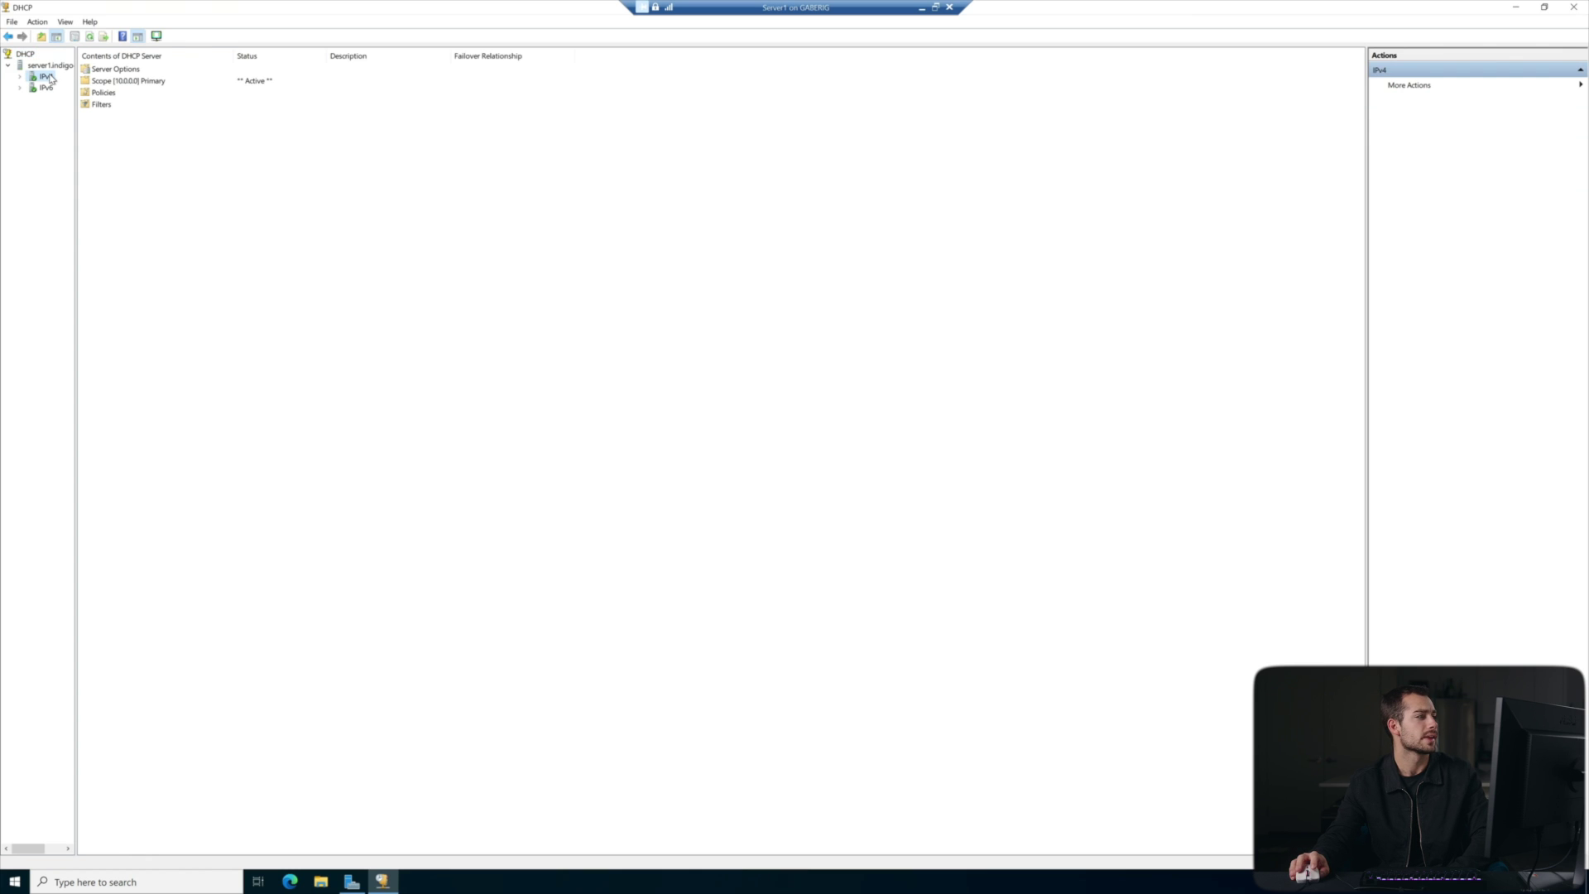
pyautogui.click(140, 84)
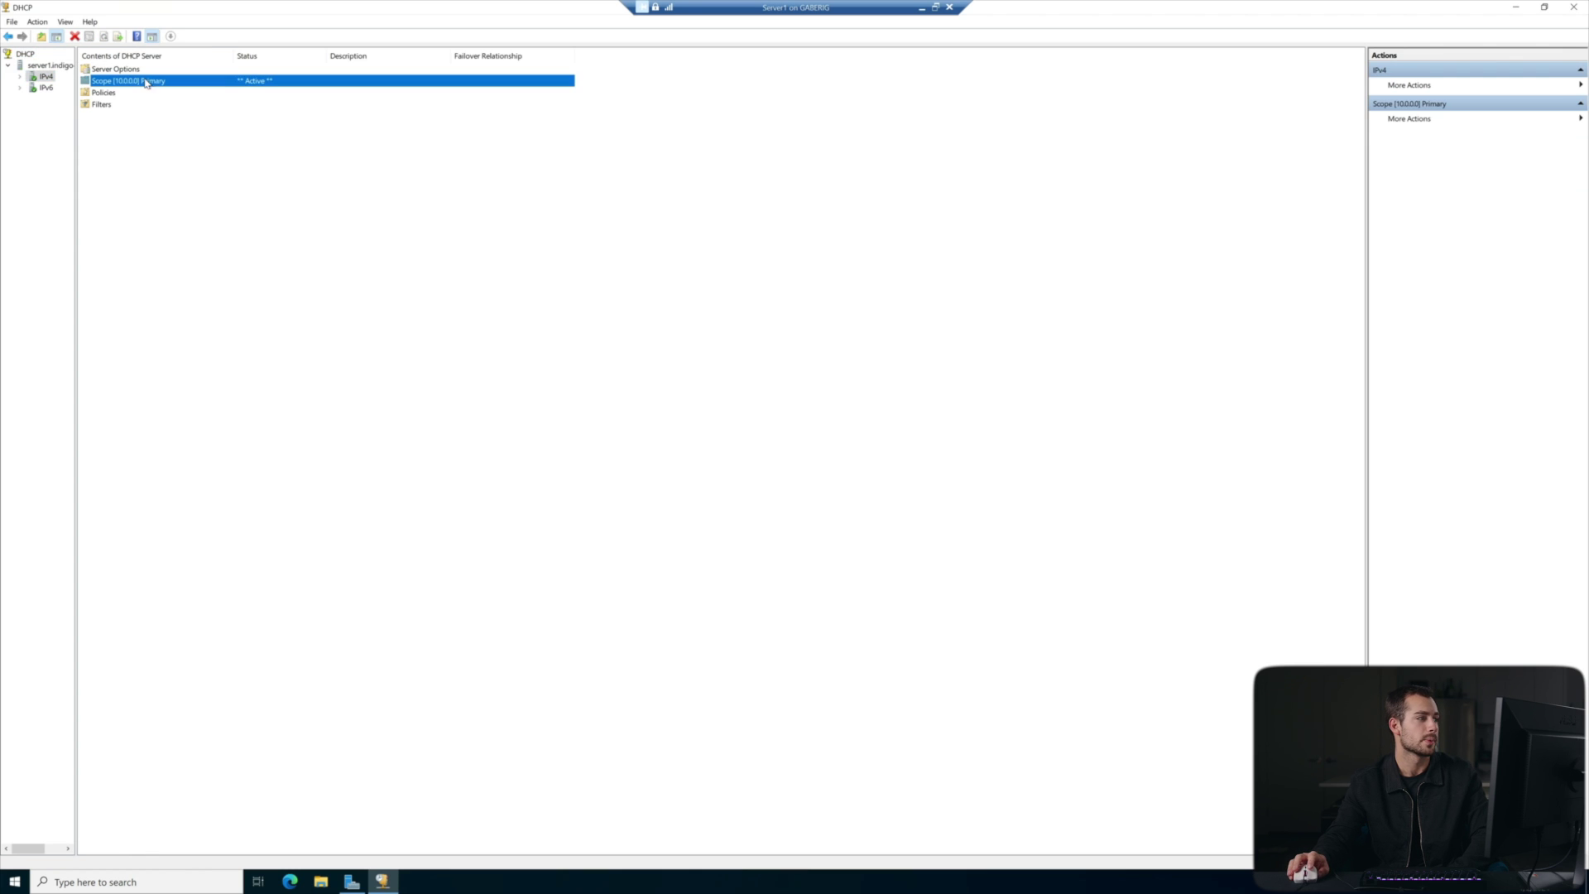
pyautogui.doubleClick(251, 85)
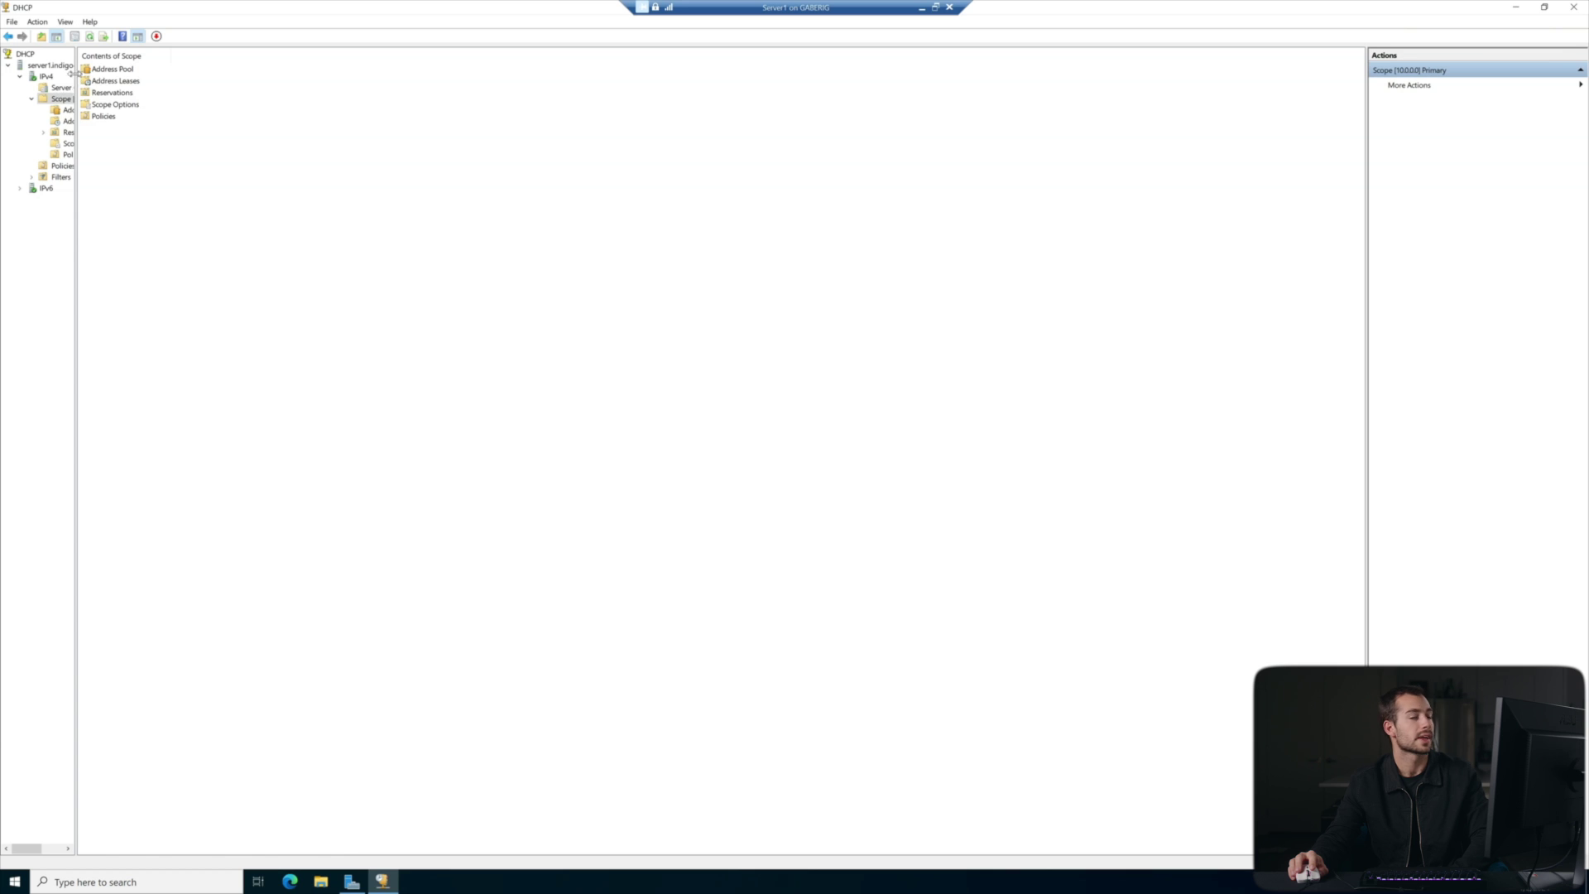
pyautogui.doubleClick(124, 70)
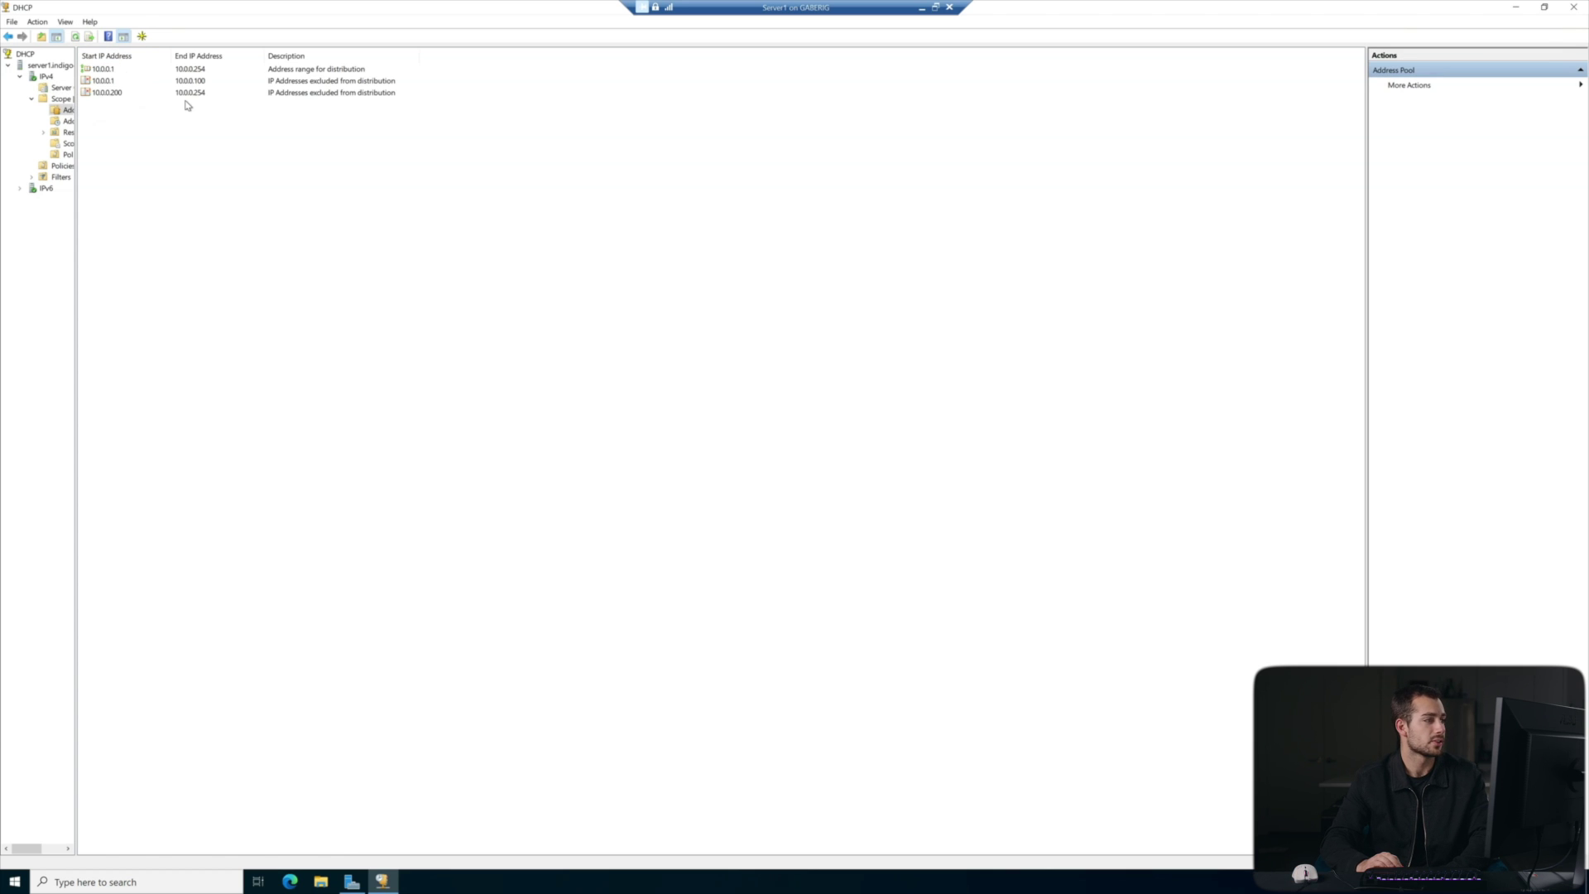
pyautogui.moveTo(76, 115); pyautogui.dragTo(139, 116)
pyautogui.click(96, 121)
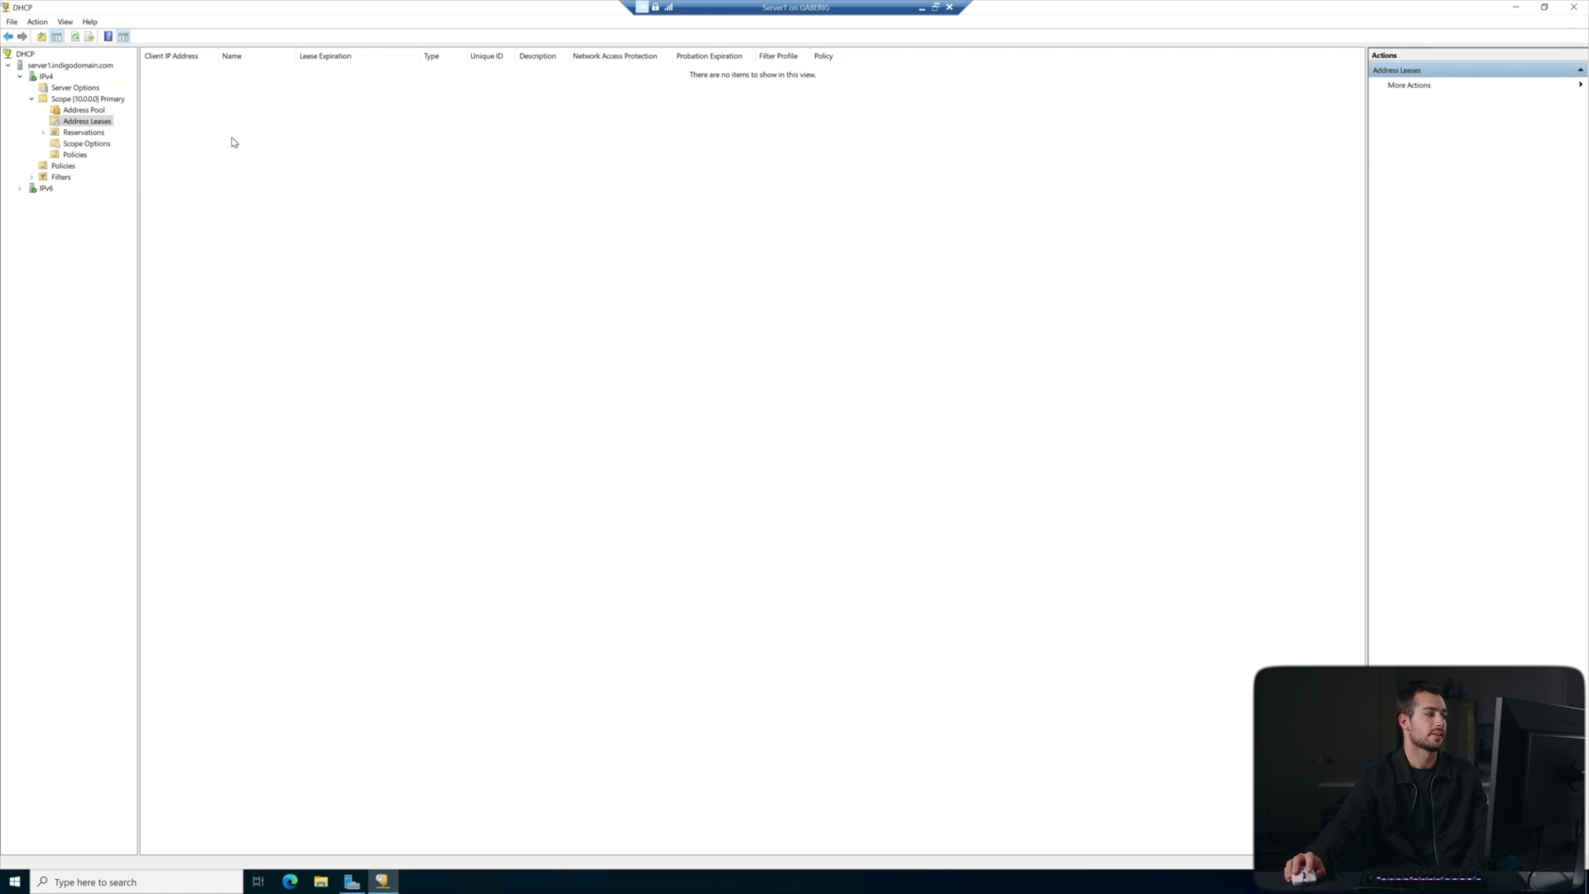
pyautogui.rightClick(76, 137)
# Step: View Reservations, open a New Reservation form, and close it without adding one
pyautogui.click(76, 137)
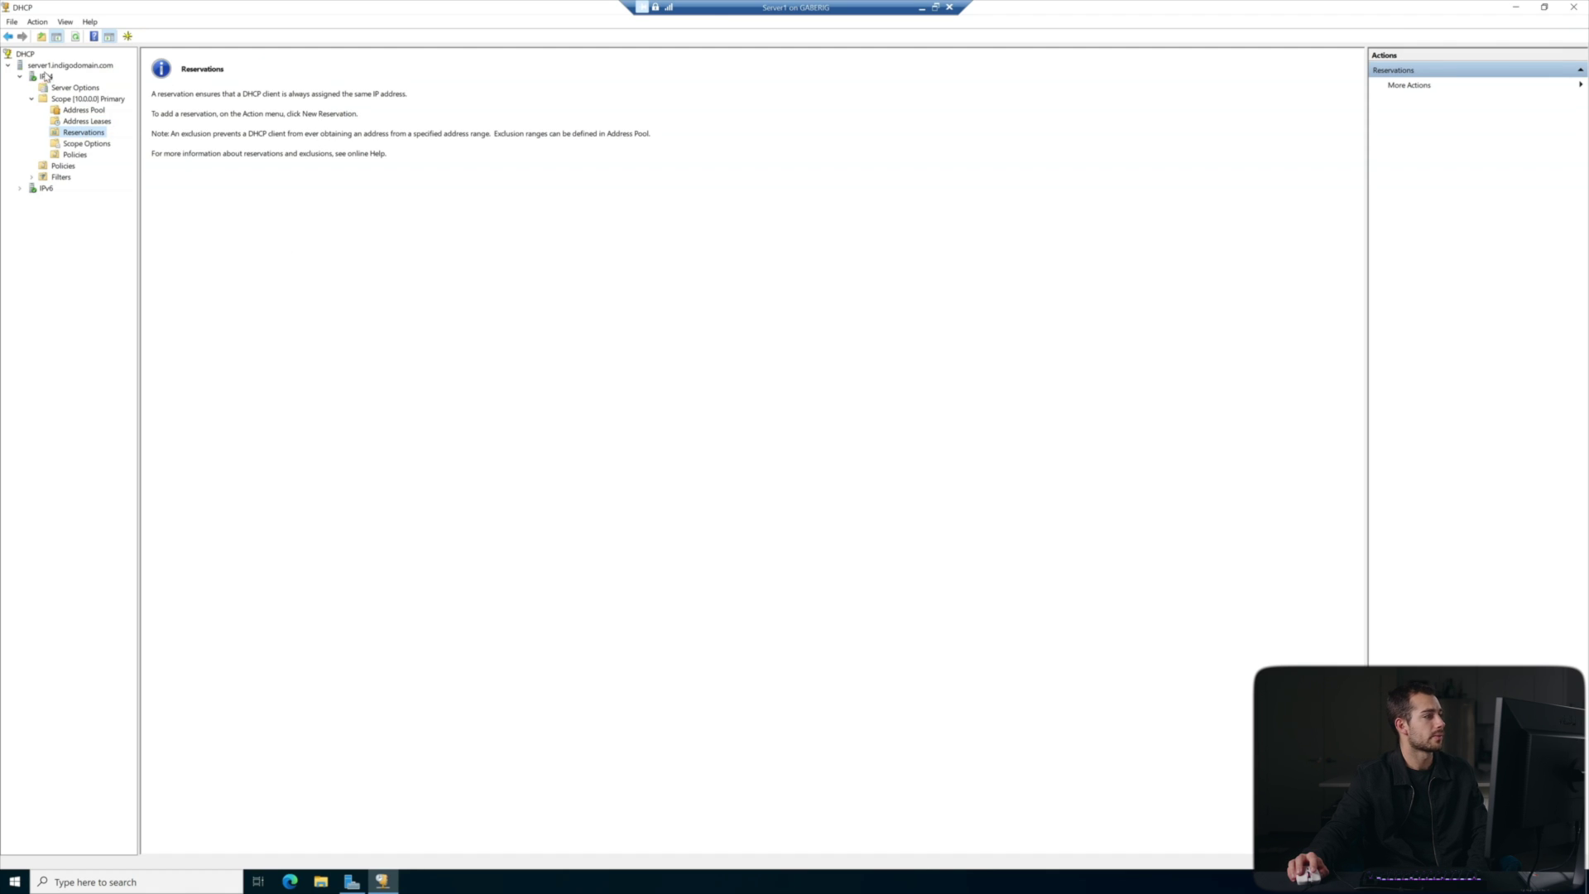
pyautogui.rightClick(85, 133)
pyautogui.click(149, 140)
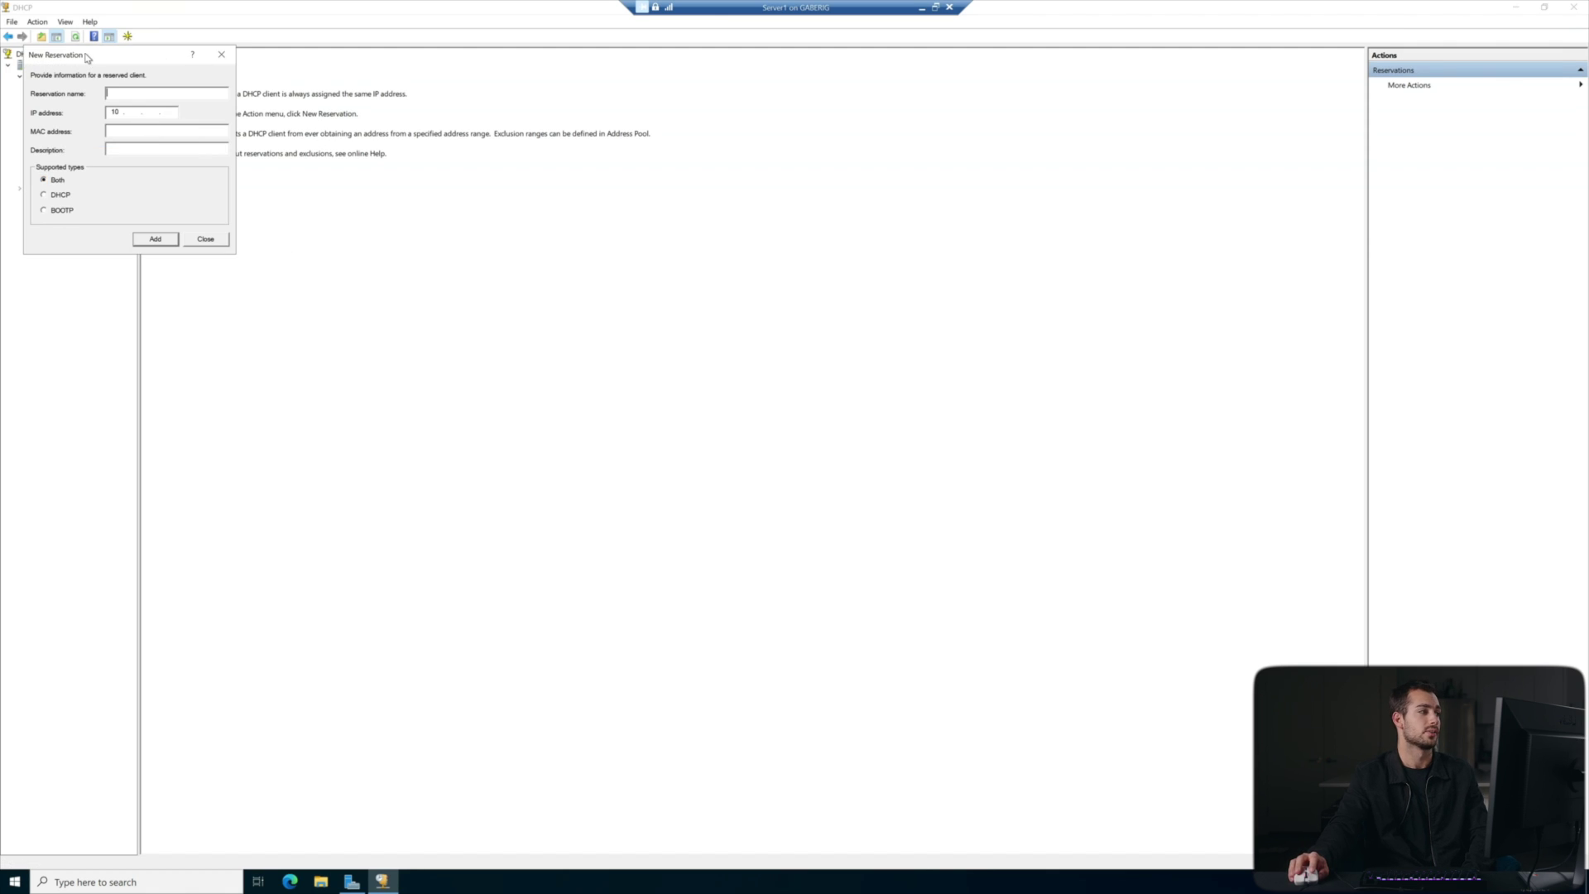
pyautogui.moveTo(87, 58); pyautogui.dragTo(407, 156)
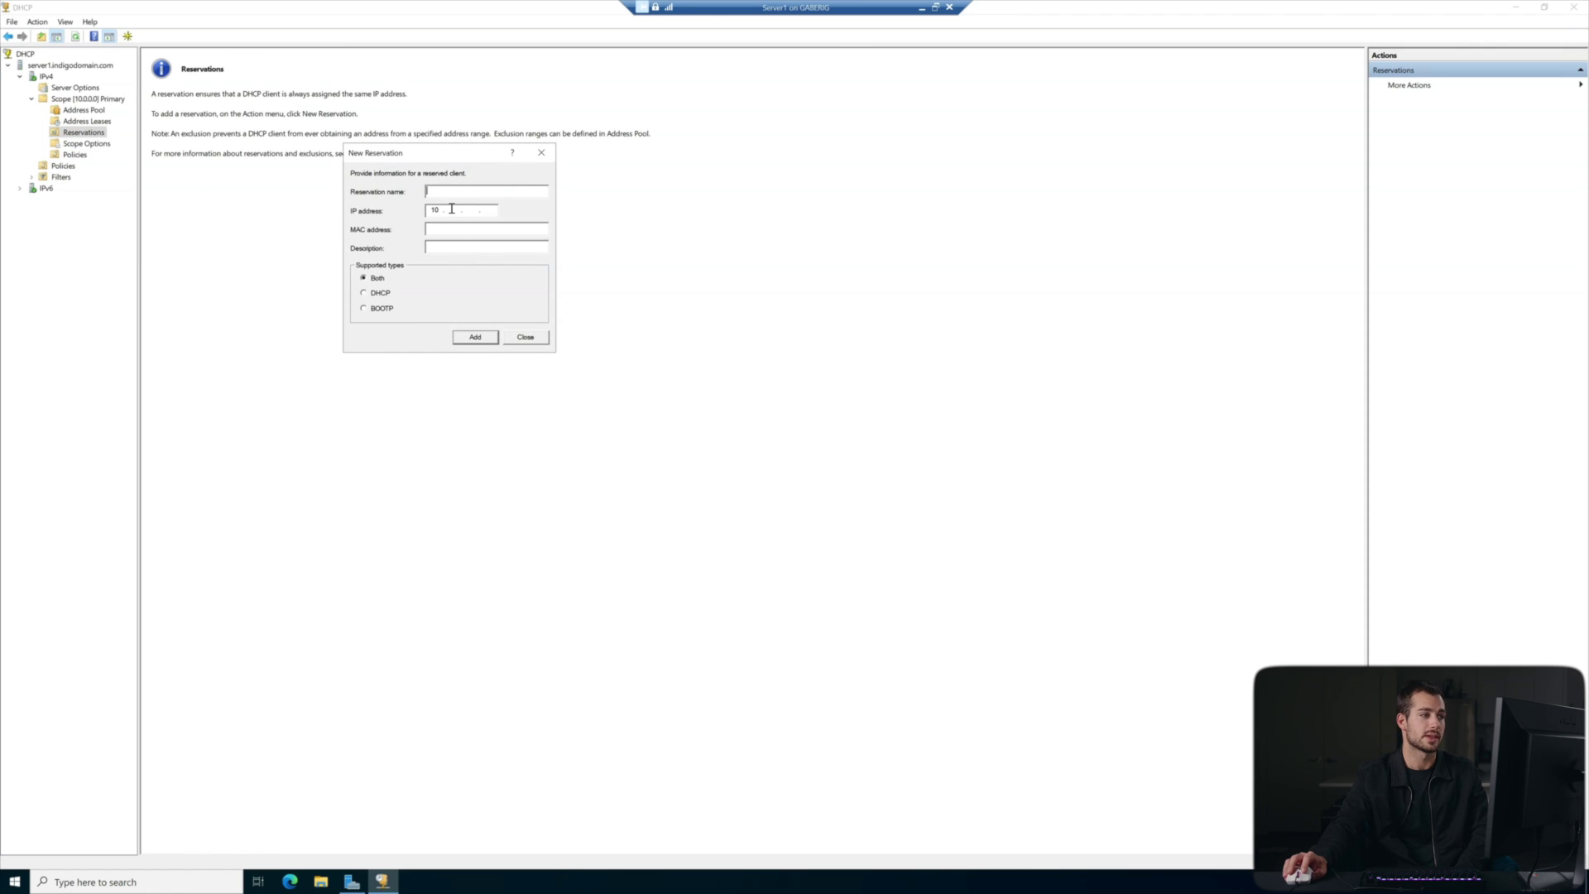
pyautogui.click(524, 336)
# Step: Open Configure Options for Scope [10.0.0.0] and scroll through the available options
pyautogui.click(86, 143)
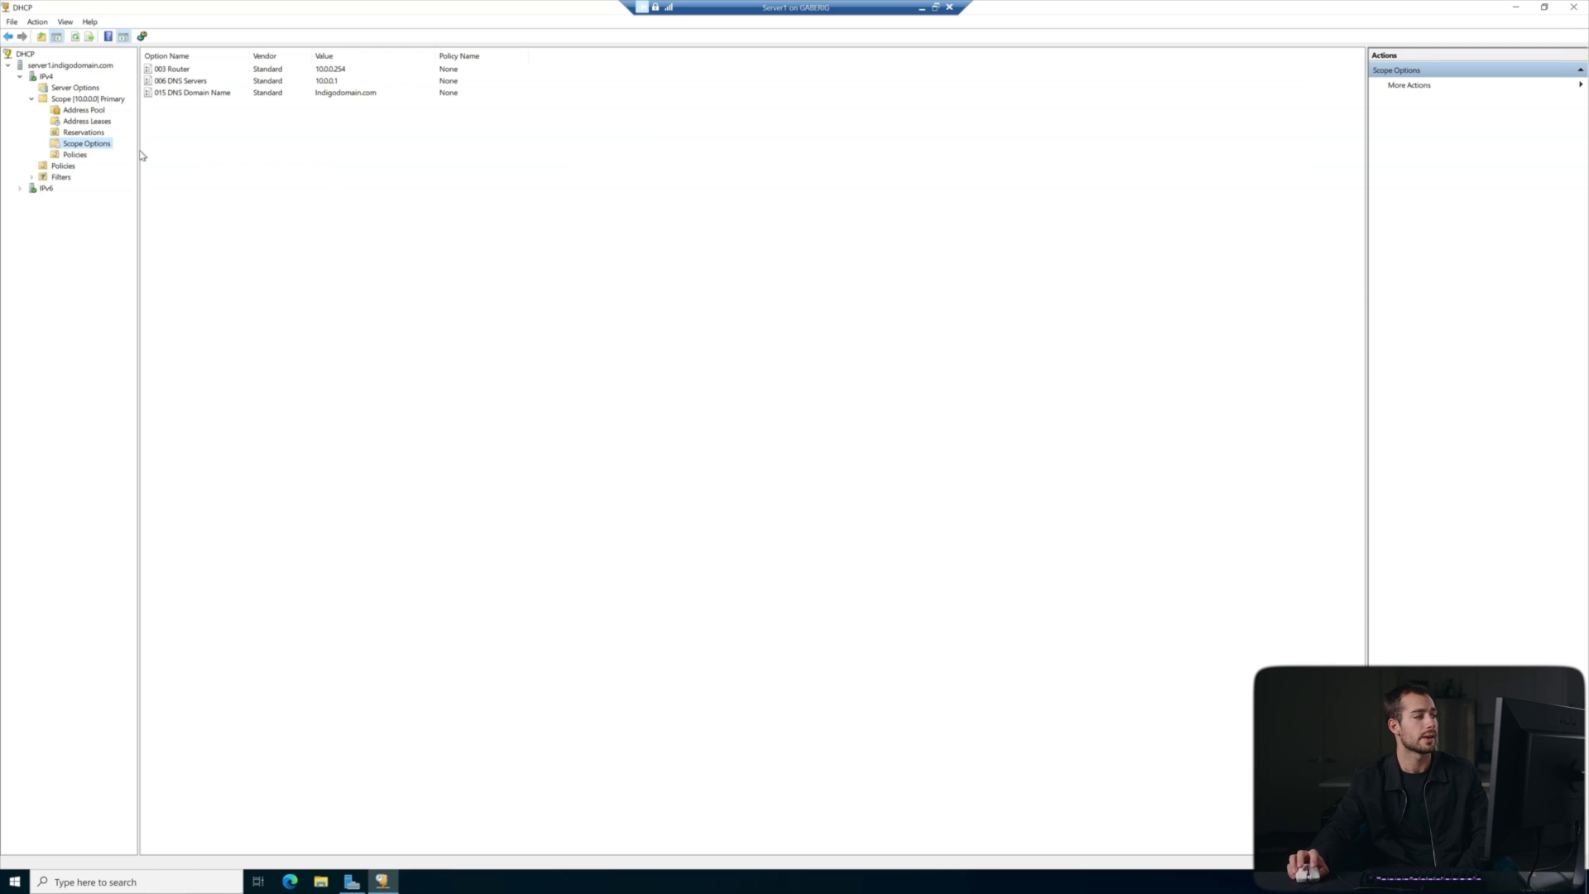
pyautogui.rightClick(177, 121)
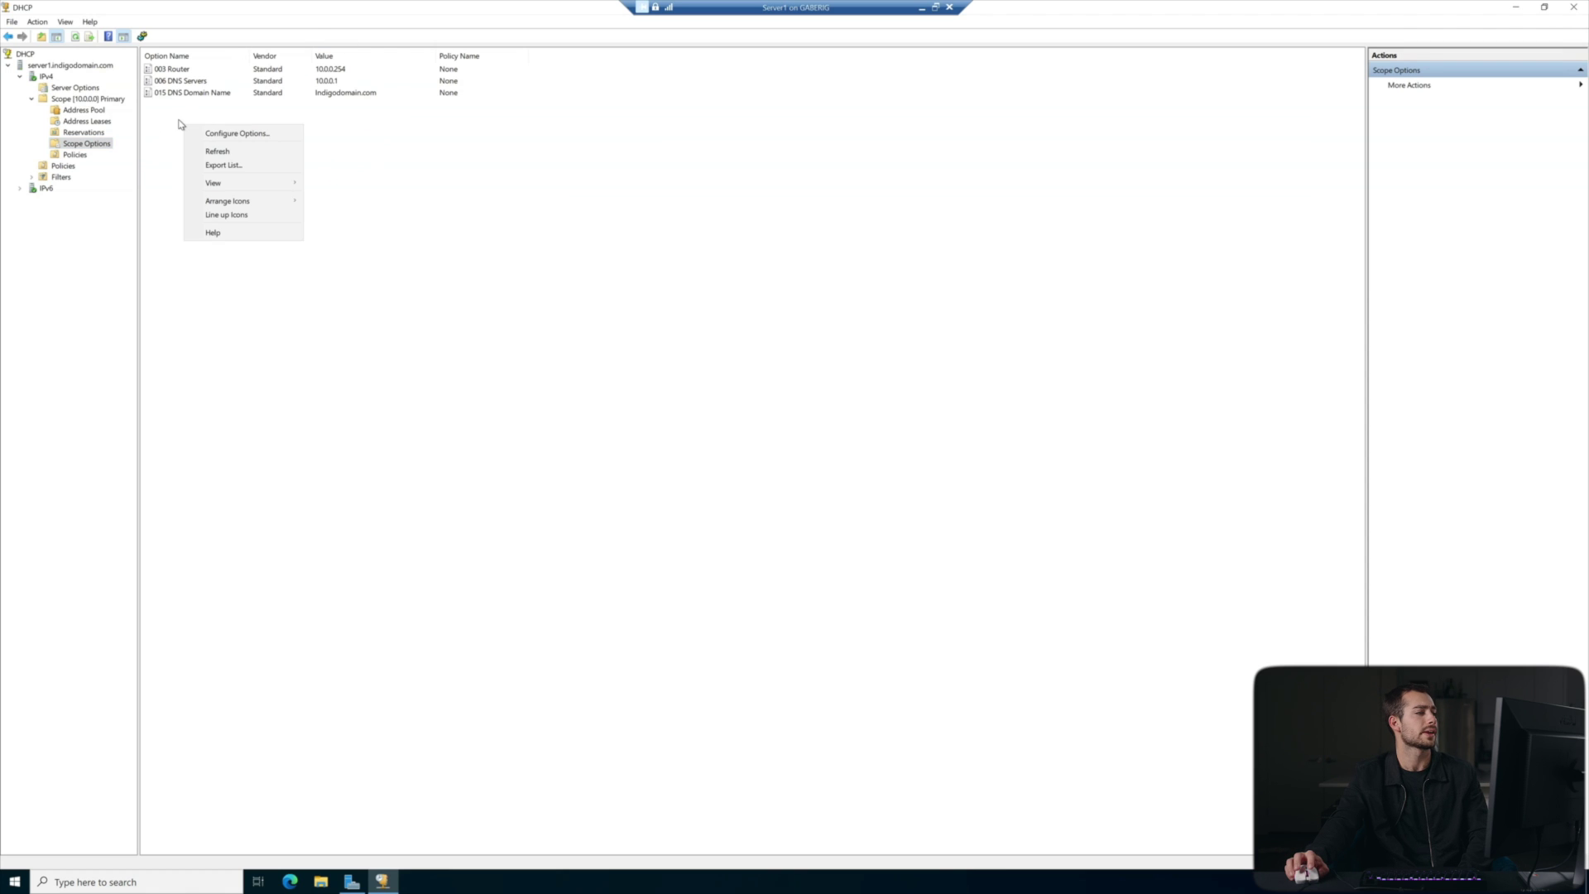
pyautogui.click(245, 132)
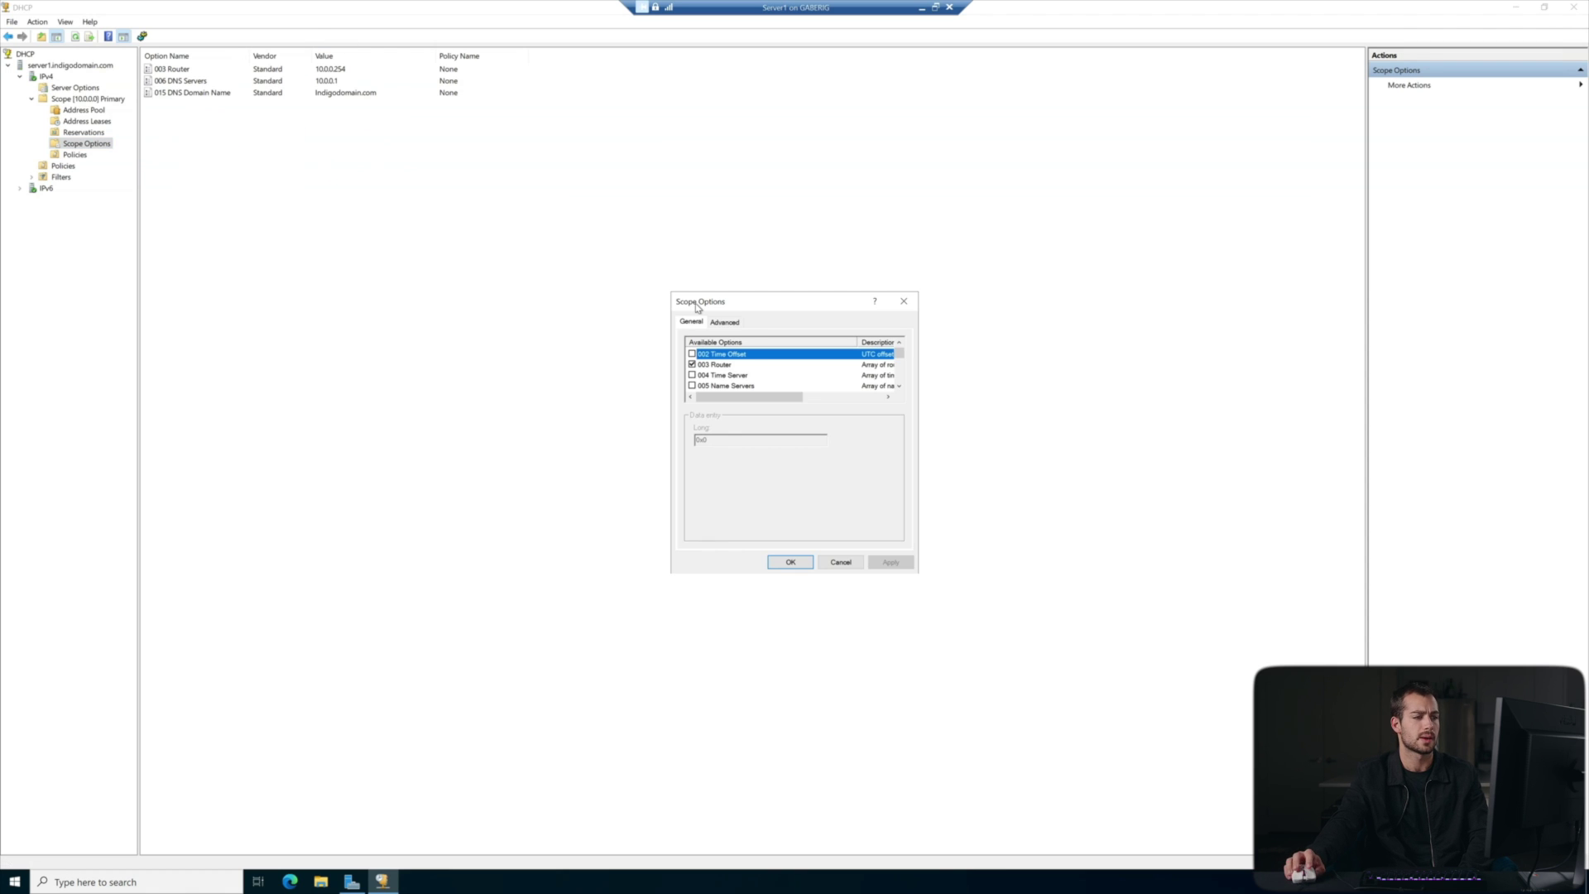
pyautogui.scroll(-7, 755, 370)
pyautogui.scroll(1, 755, 371)
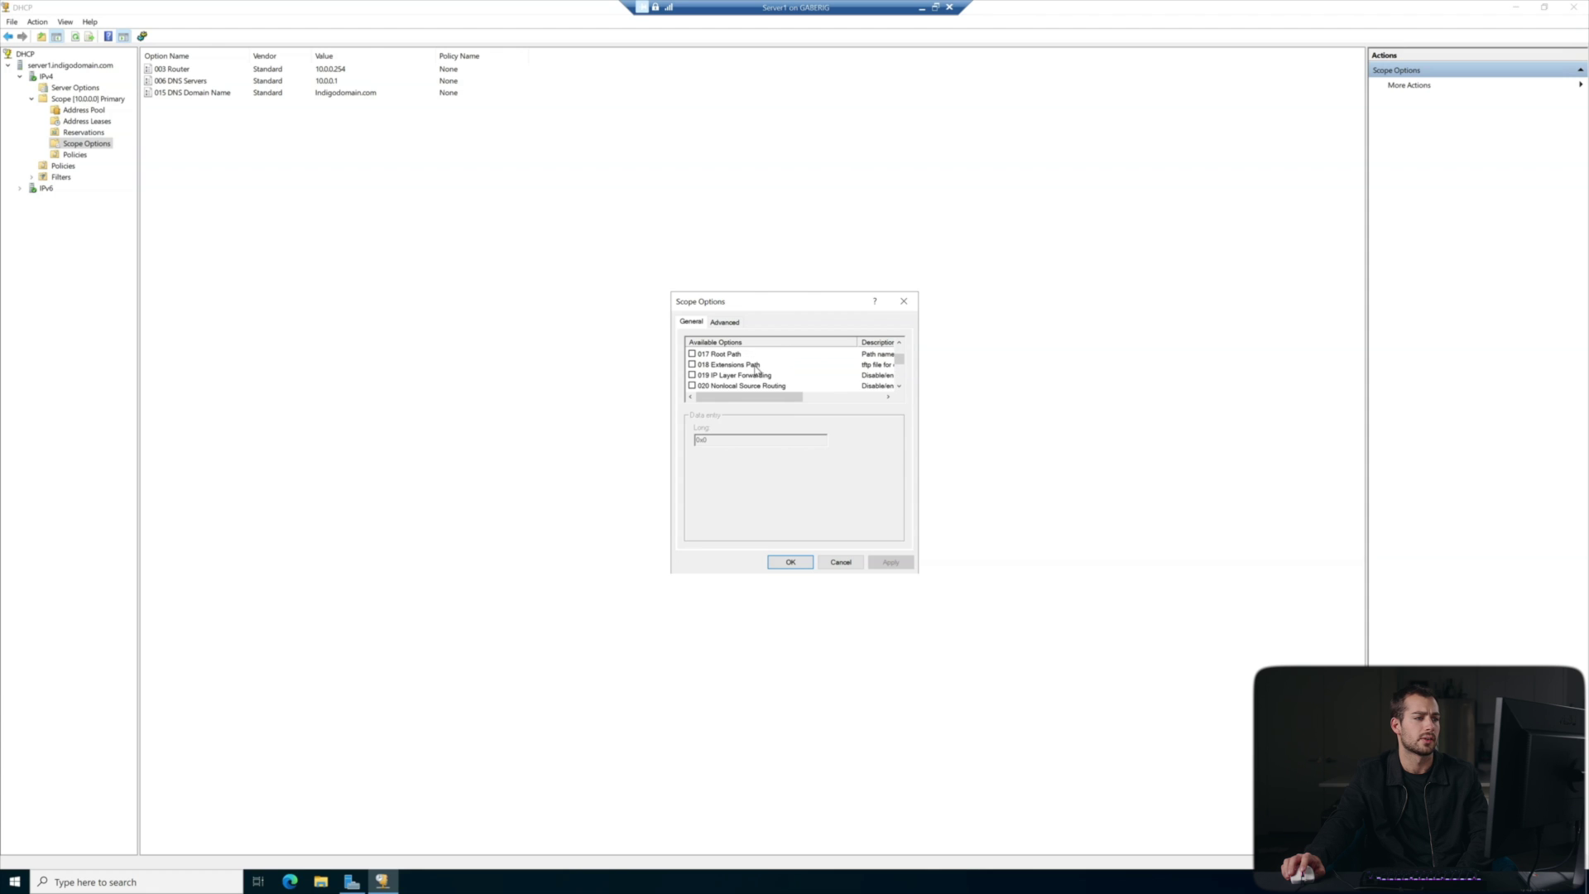